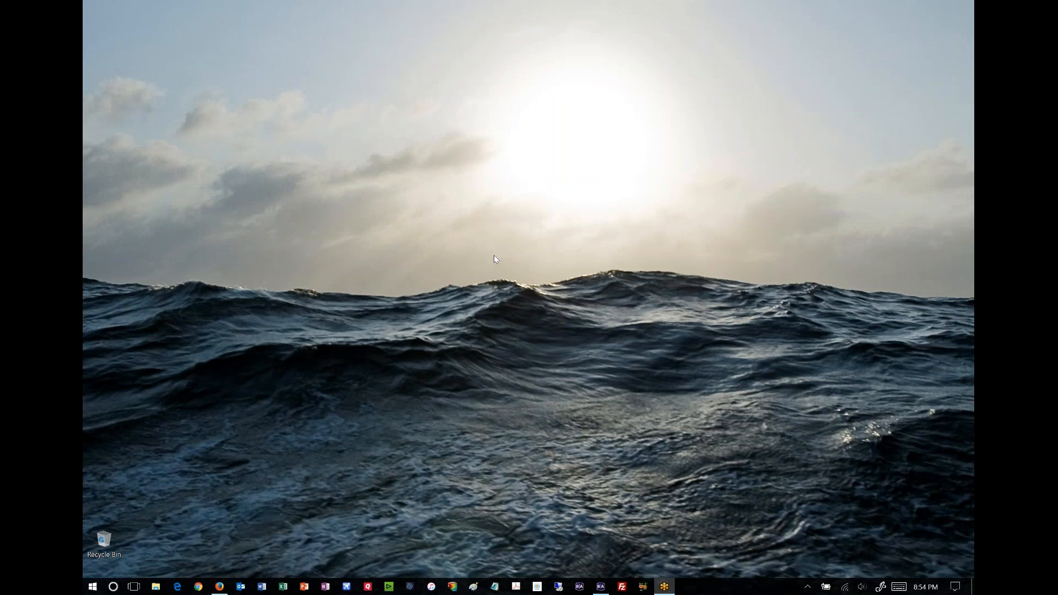
# Step: Switch to Firefox and view the Google Maps area around the Las Vegas Strip
pyautogui.click(219, 587)
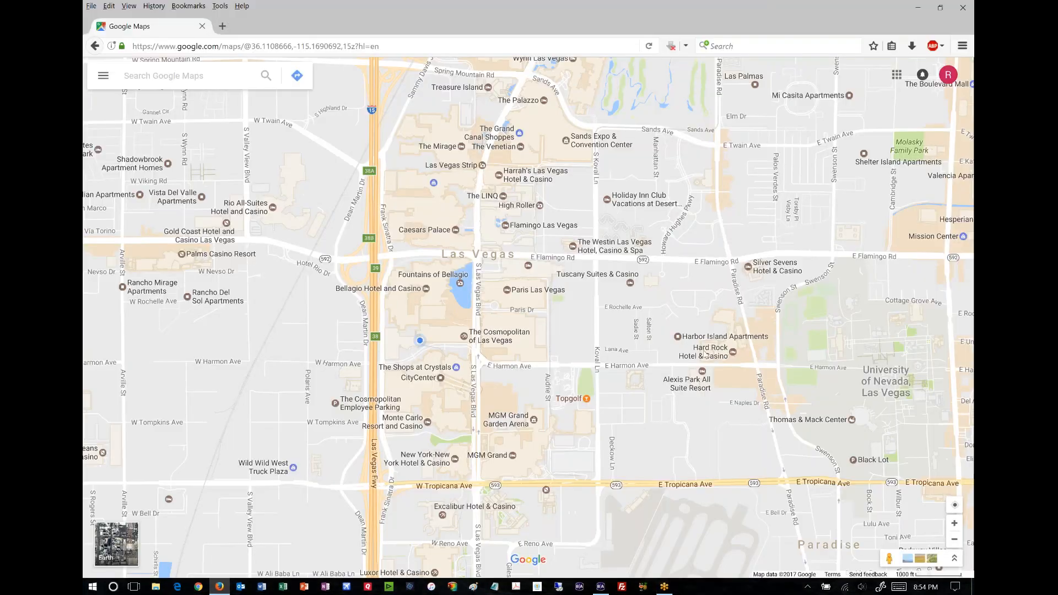
pyautogui.moveTo(614, 303); pyautogui.dragTo(597, 319)
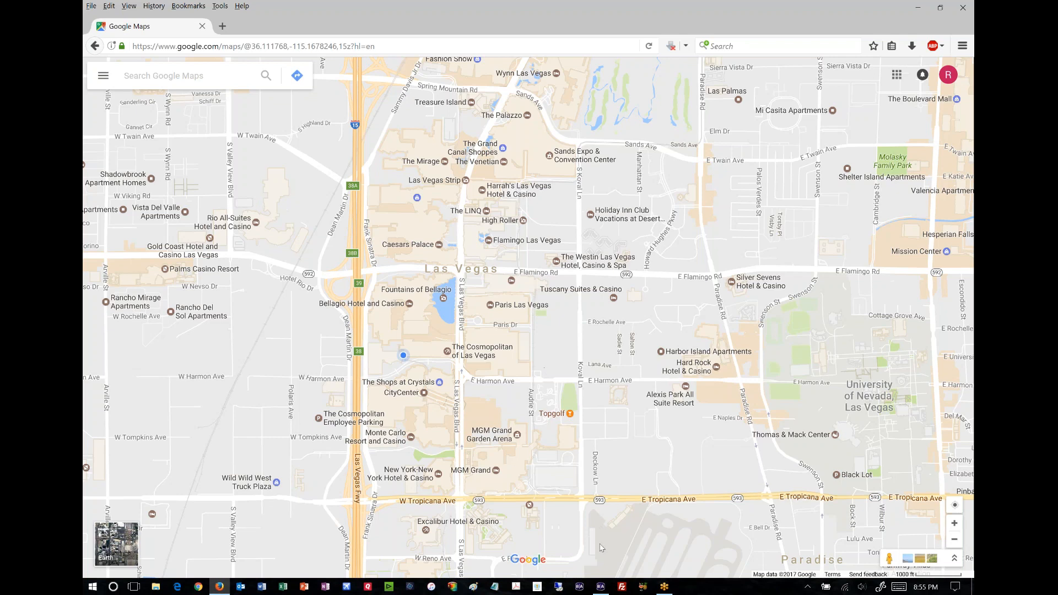
# Step: Switch to BrightAuthor and create a new presentation named "GPS Project" with the default settings and template
pyautogui.click(601, 586)
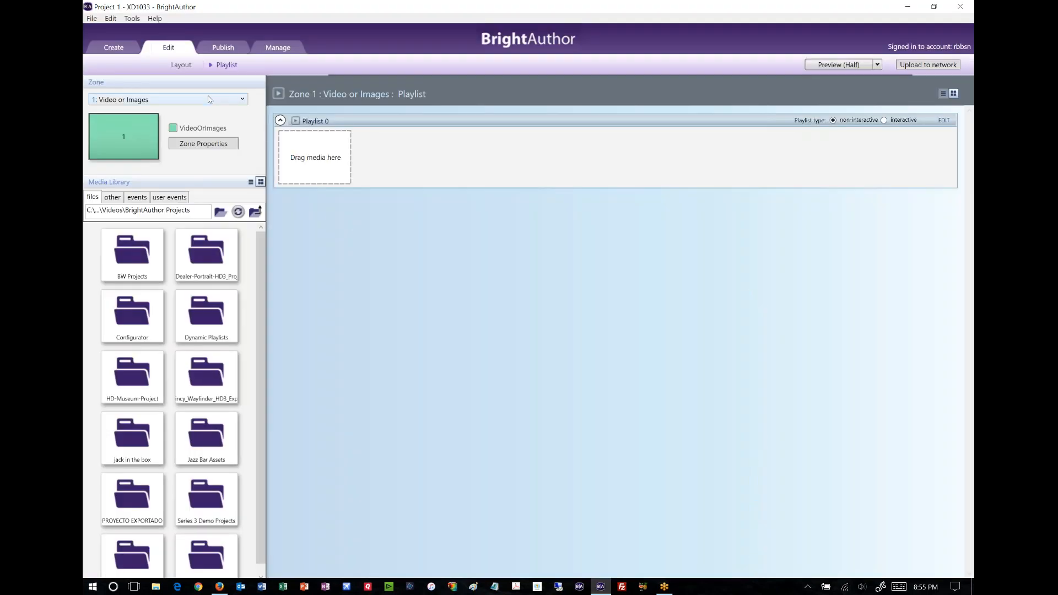
pyautogui.click(92, 19)
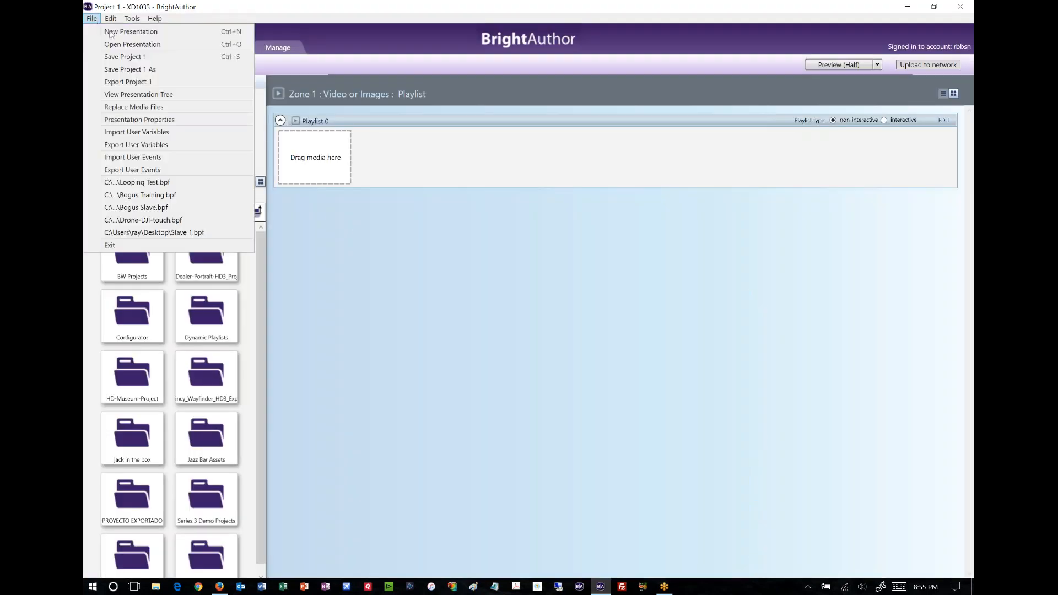
pyautogui.click(112, 34)
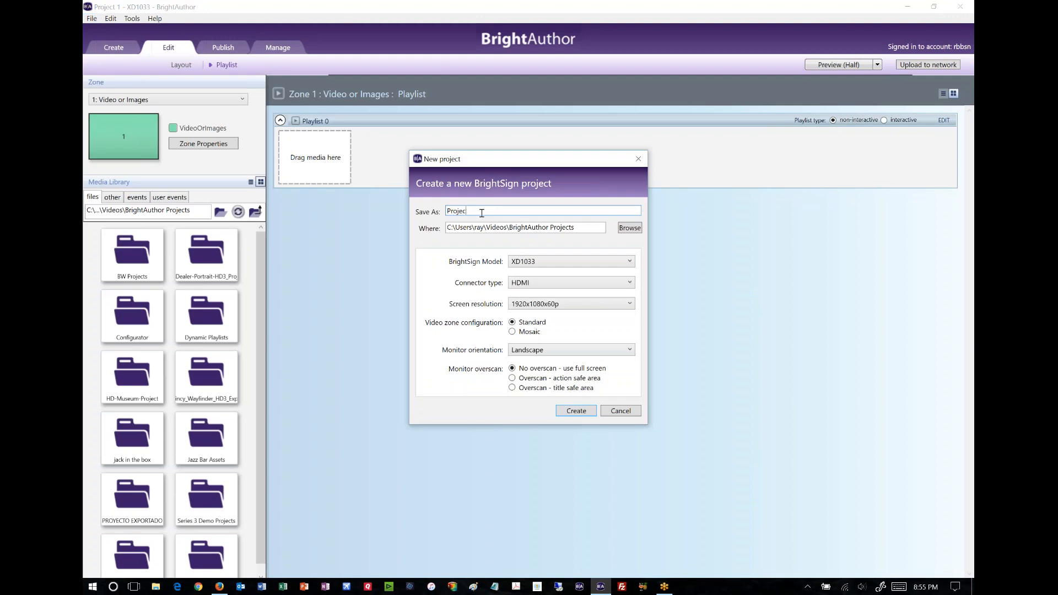
pyautogui.press('BackSpace')
pyautogui.press('BackSpace')
pyautogui.press('BackSpace')
pyautogui.press('BackSpace')
pyautogui.press('BackSpace')
pyautogui.press('BackSpace')
pyautogui.write('GPS Project')
pyautogui.click(575, 410)
pyautogui.click(581, 411)
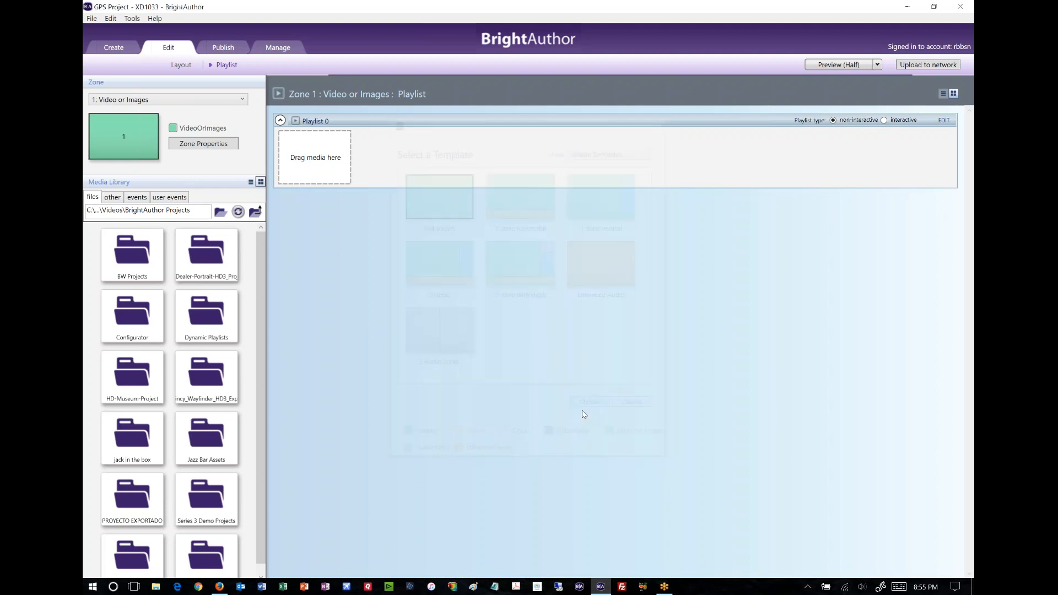
# Step: Make Playlist 0 interactive and point the media library to the Movie Trailers folder under Videos
pyautogui.click(884, 120)
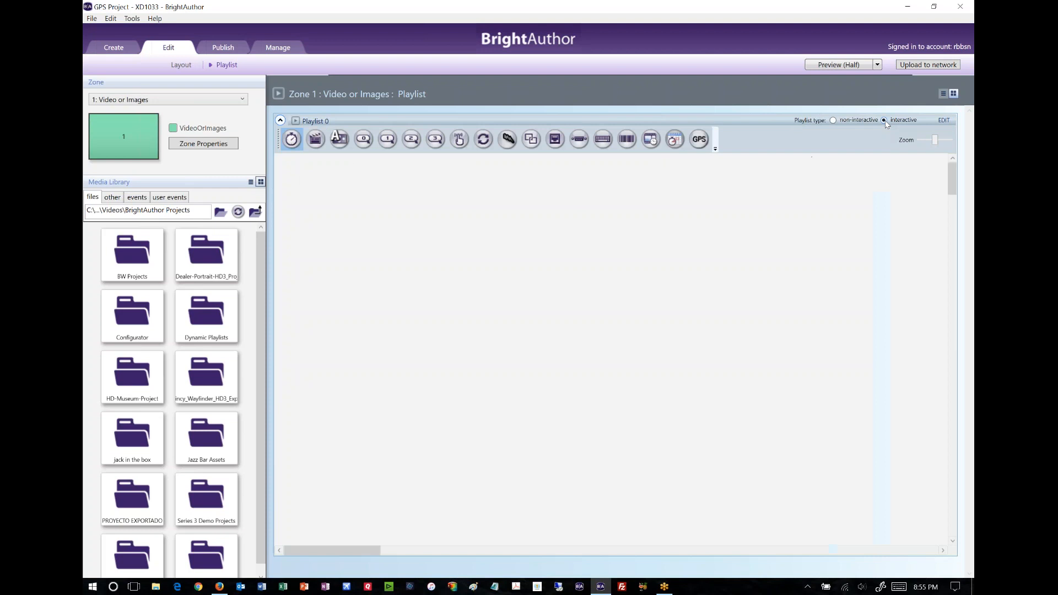
pyautogui.click(220, 212)
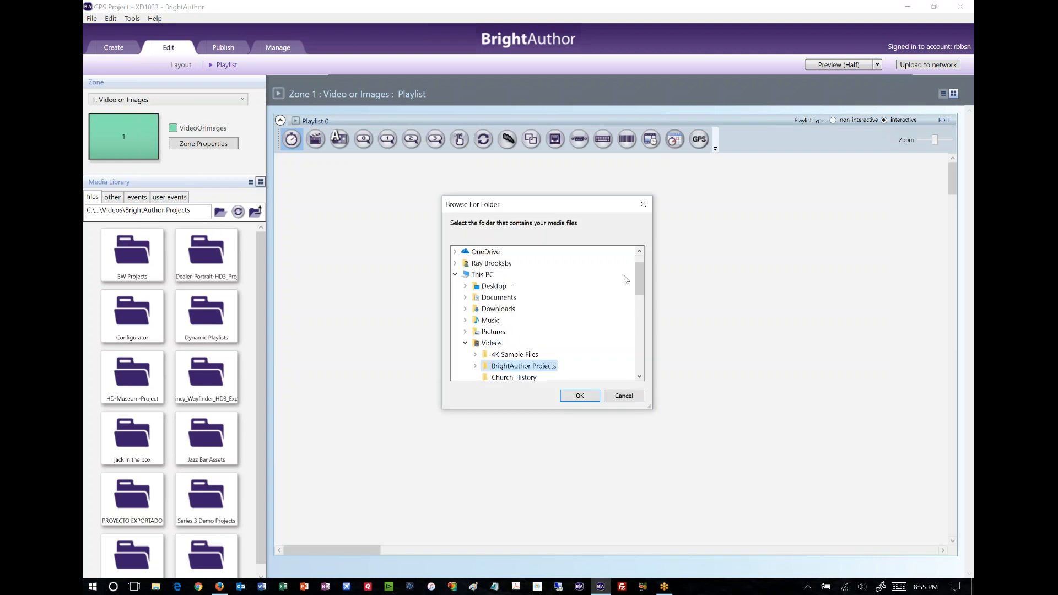
pyautogui.moveTo(639, 285); pyautogui.dragTo(641, 323)
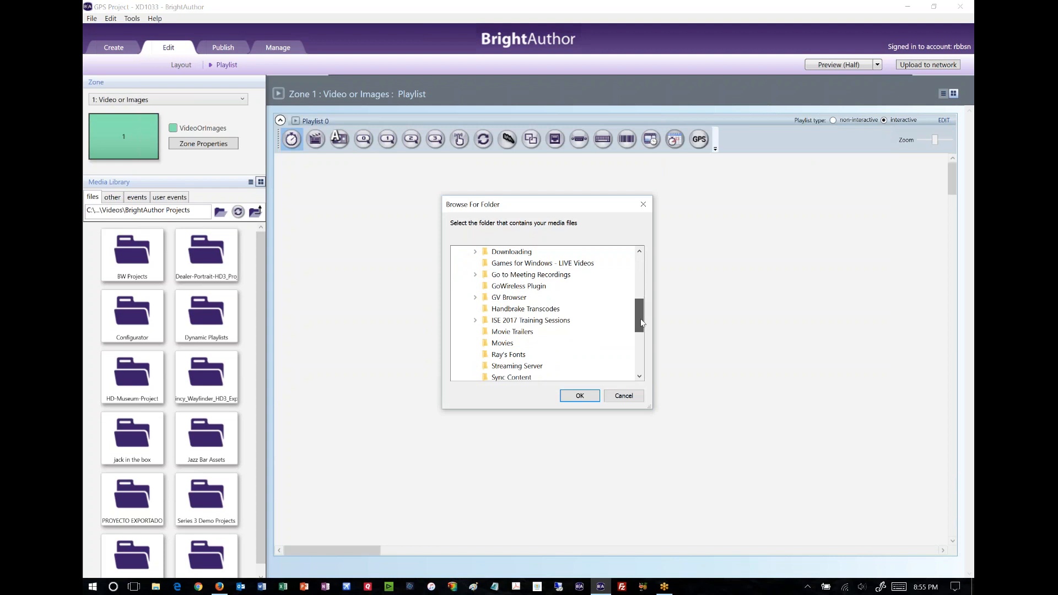
pyautogui.click(518, 333)
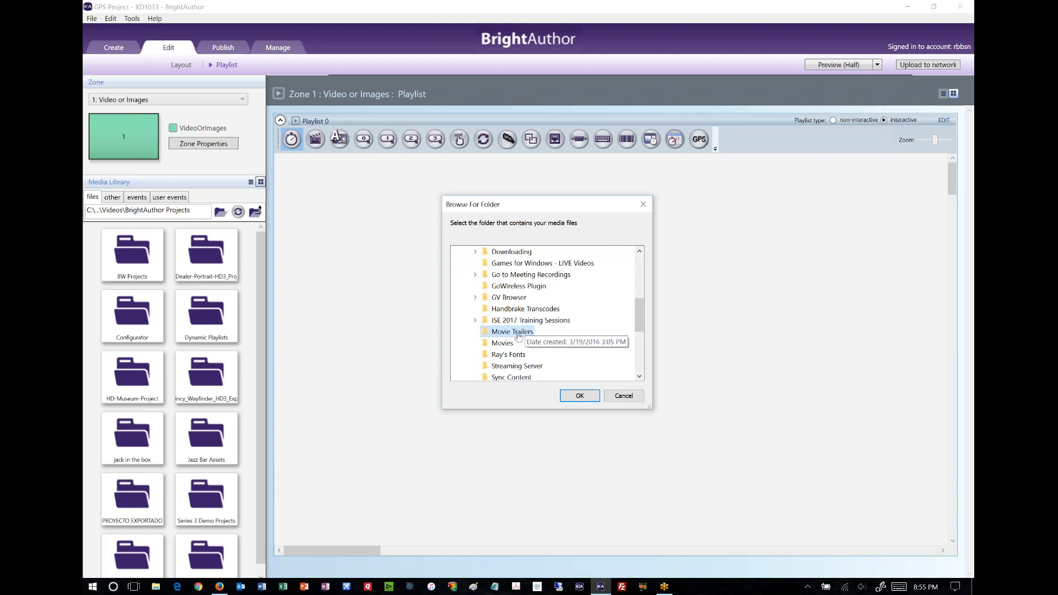
pyautogui.click(576, 397)
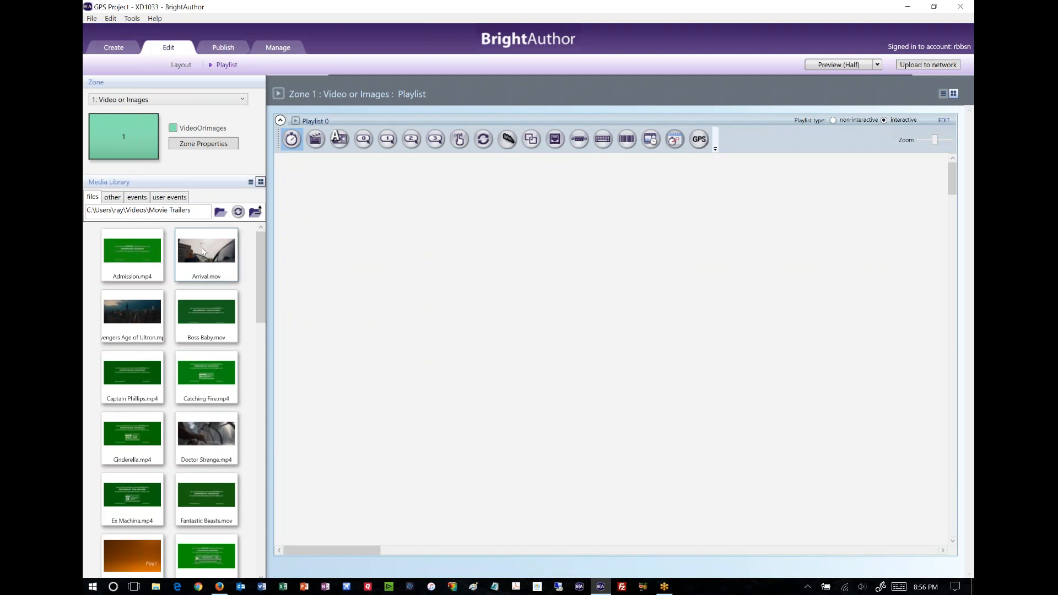
# Step: Place Arrival.mov as the home state at the top of the playlist canvas, with Catching Fire.mp4 lower left and Doctor Strange.mp4 lower right
pyautogui.moveTo(204, 249)
pyautogui.mouseDown()
pyautogui.moveTo(601, 230)
pyautogui.moveTo(601, 206)
pyautogui.mouseUp()
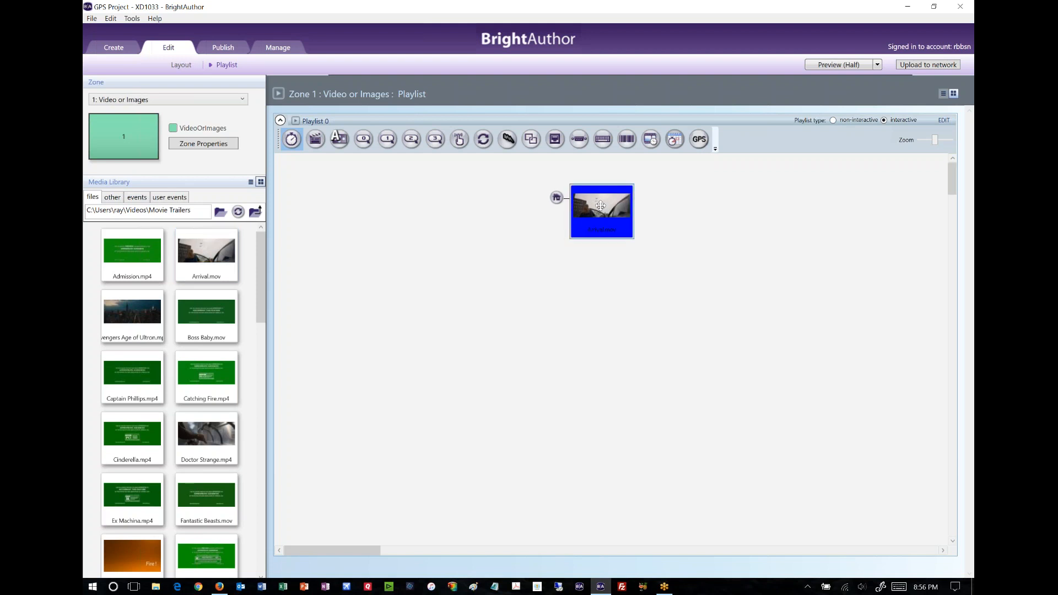
pyautogui.moveTo(233, 383); pyautogui.dragTo(476, 345)
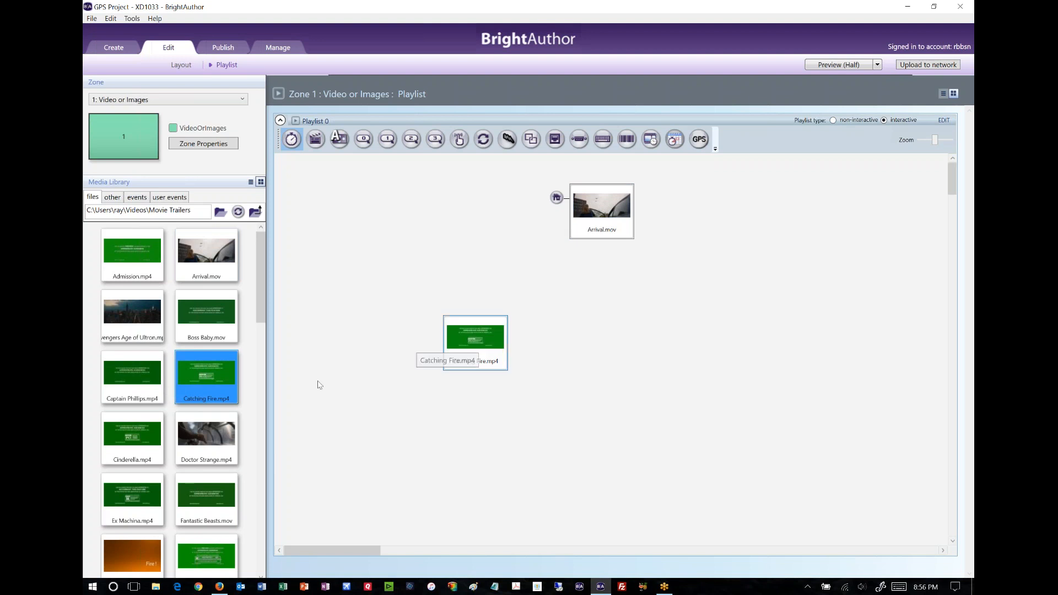
pyautogui.moveTo(206, 435); pyautogui.dragTo(712, 350)
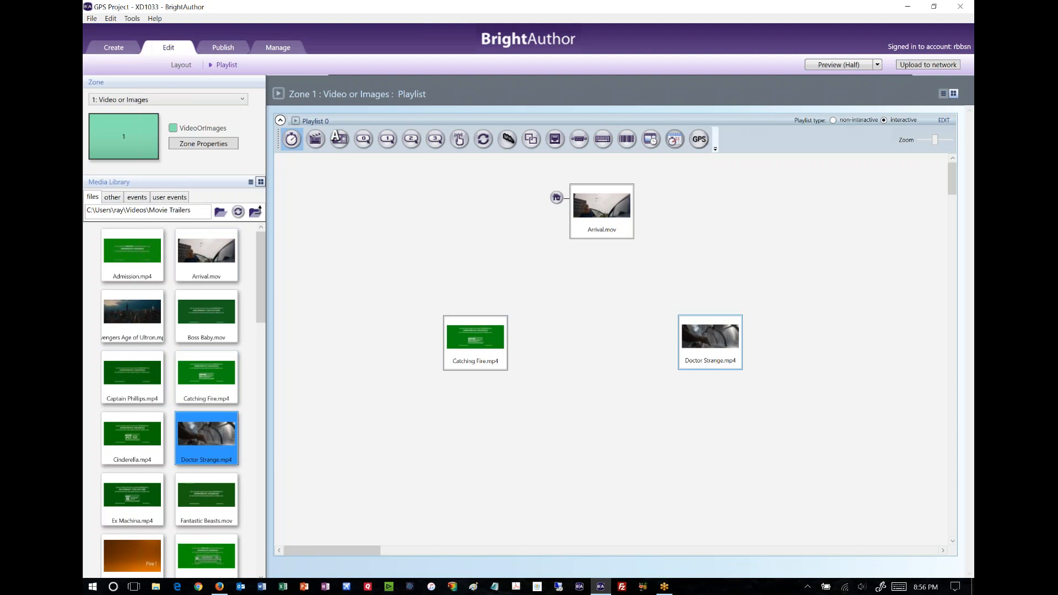
pyautogui.moveTo(603, 212); pyautogui.dragTo(593, 208)
pyautogui.click(587, 313)
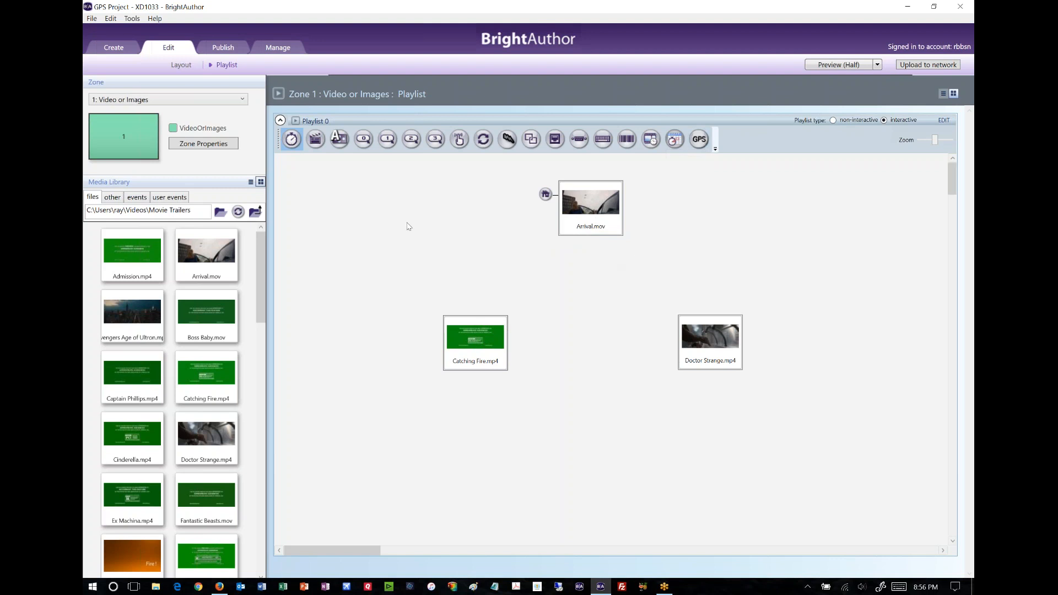
# Step: In the presentation's interactive properties, choose serial port 2 and enable it as a GPS receiver
pyautogui.click(93, 20)
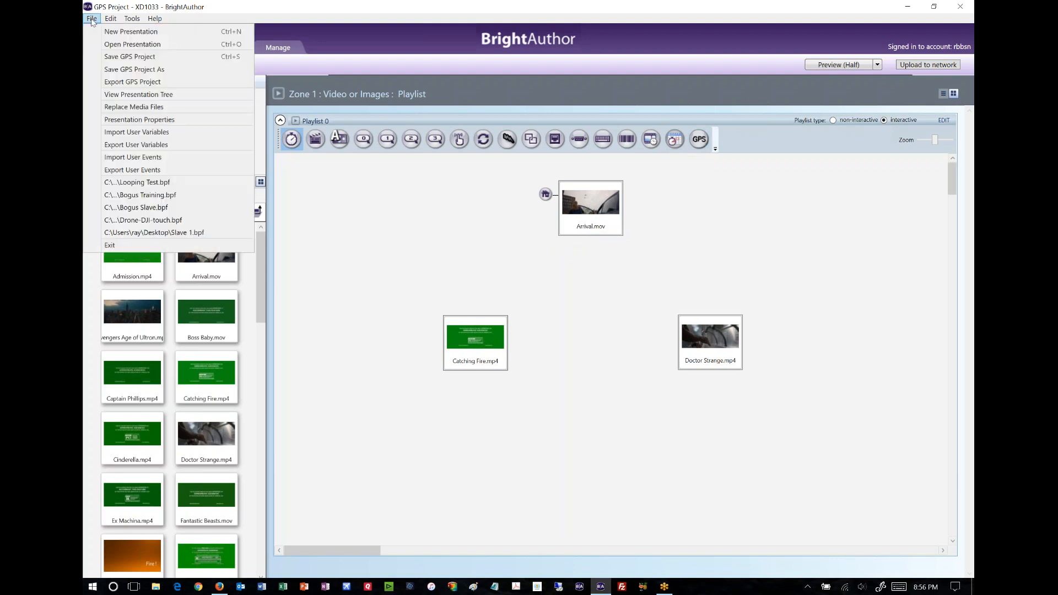
pyautogui.click(144, 120)
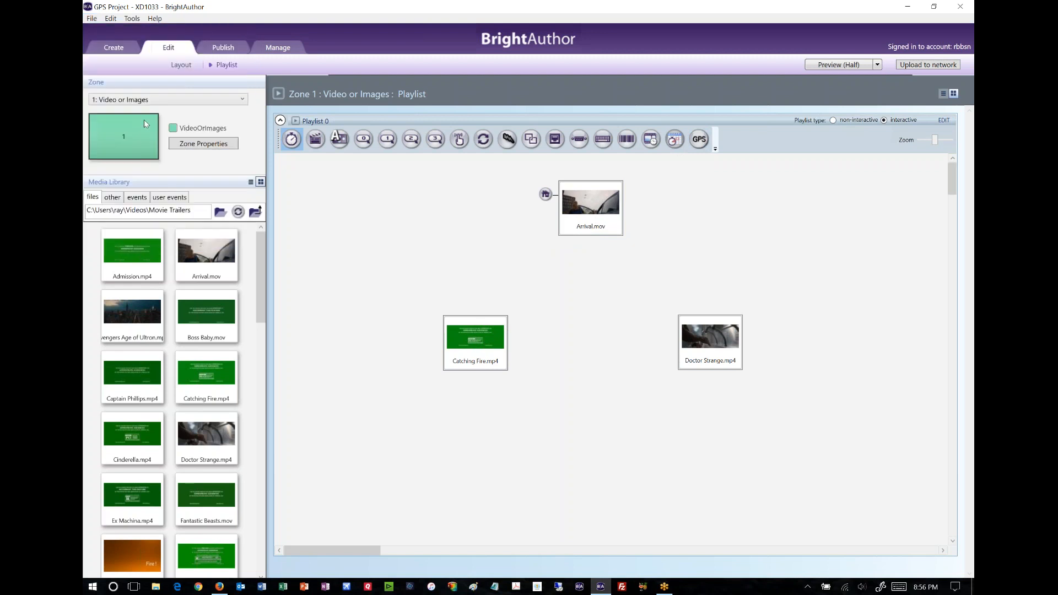
pyautogui.click(233, 104)
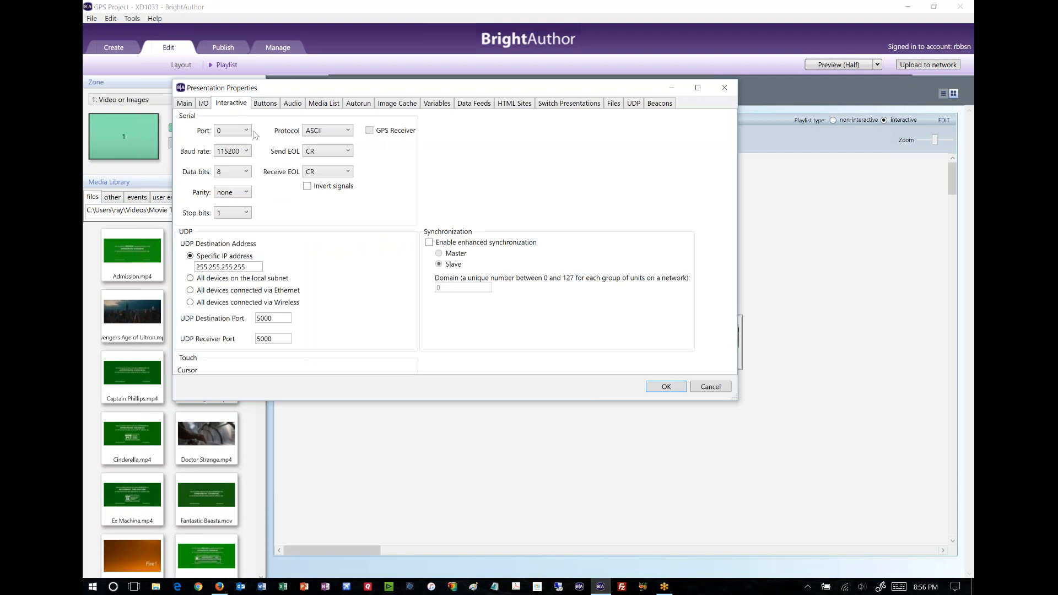
pyautogui.click(235, 132)
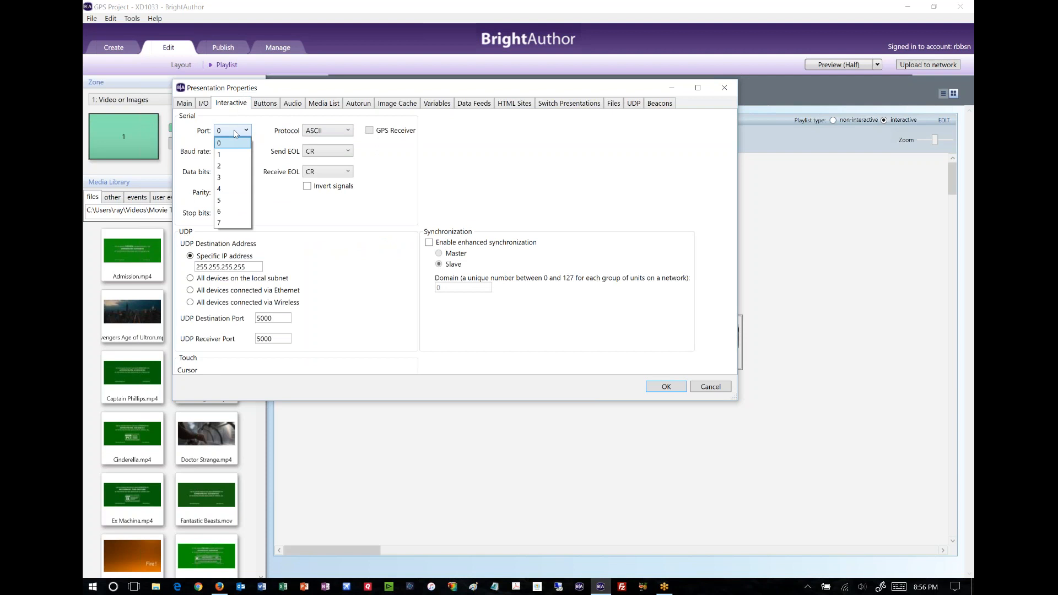
pyautogui.click(235, 166)
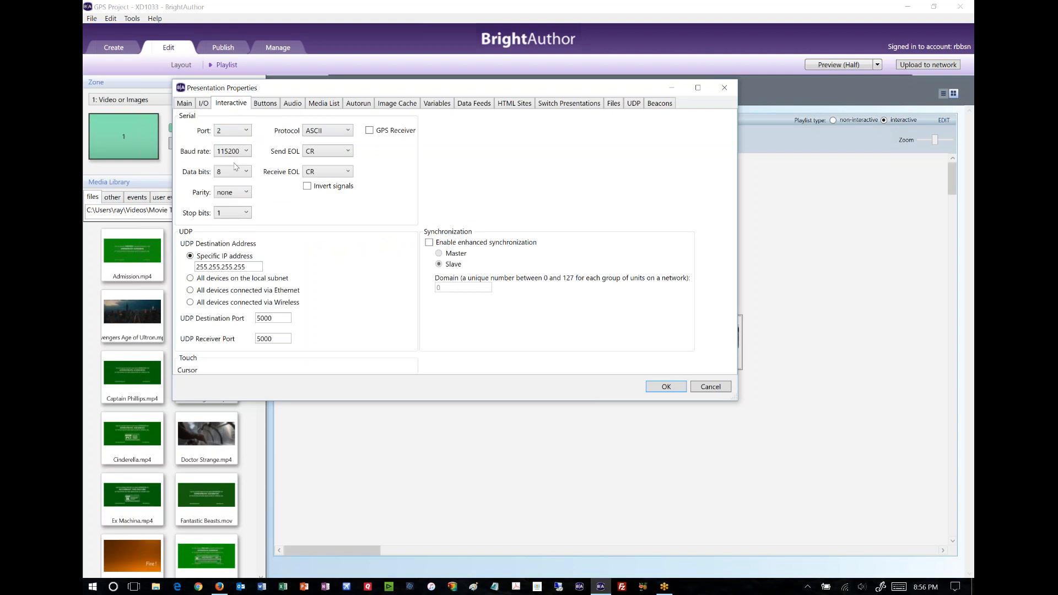
pyautogui.click(248, 132)
pyautogui.click(241, 152)
pyautogui.click(242, 131)
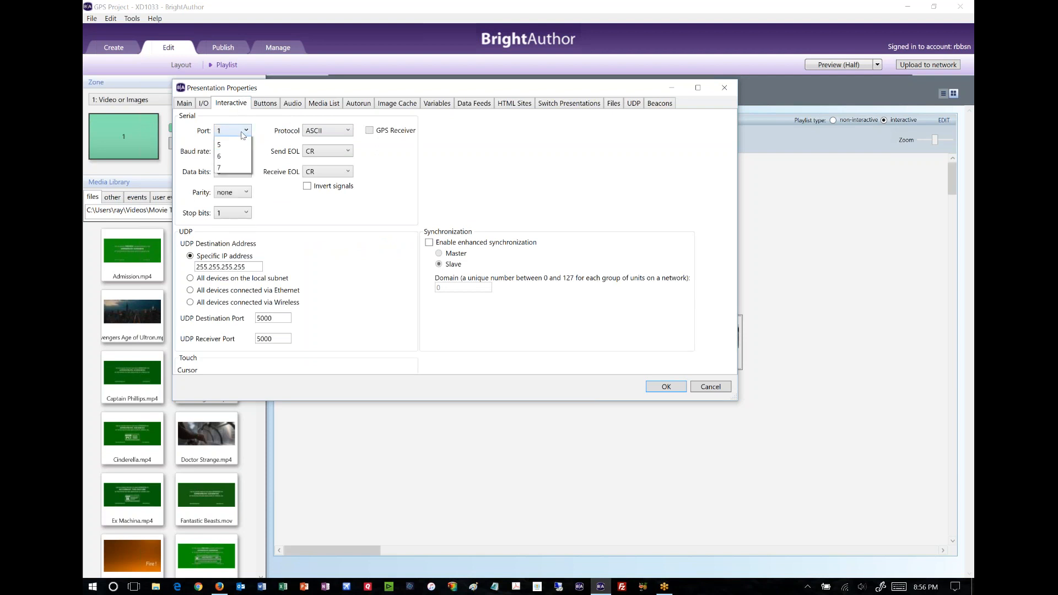
pyautogui.click(237, 166)
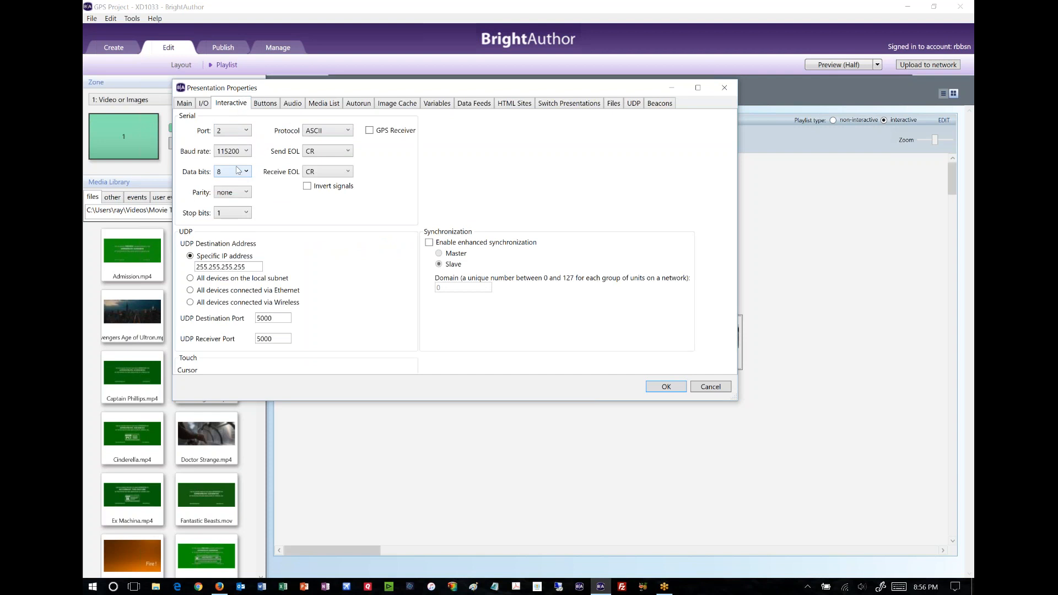
pyautogui.click(369, 131)
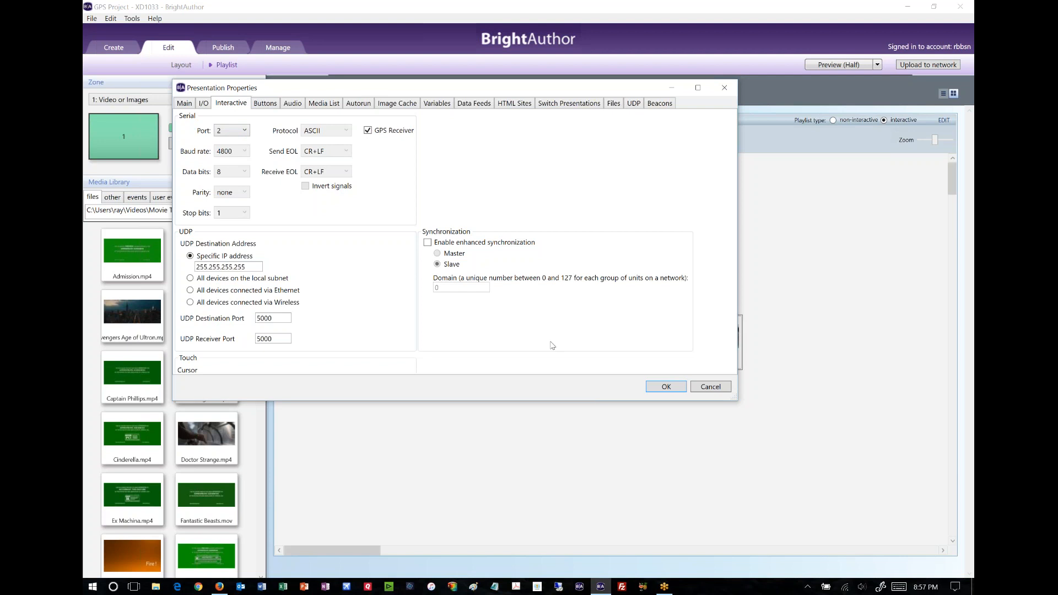
pyautogui.click(666, 388)
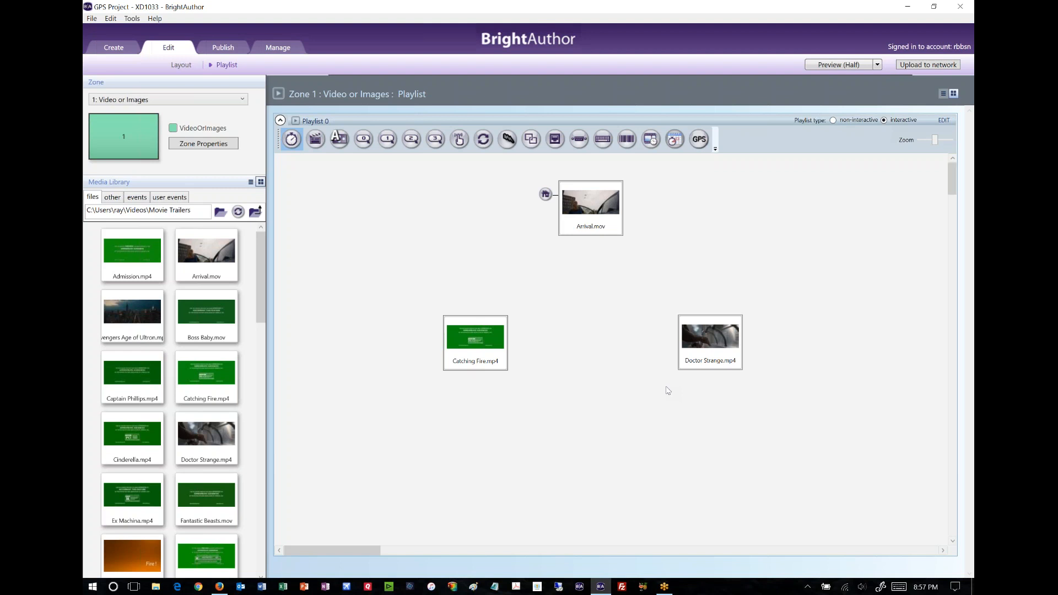
# Step: Move the Doctor Strange.mp4 state slightly further right on the playlist canvas
pyautogui.moveTo(705, 345); pyautogui.dragTo(722, 341)
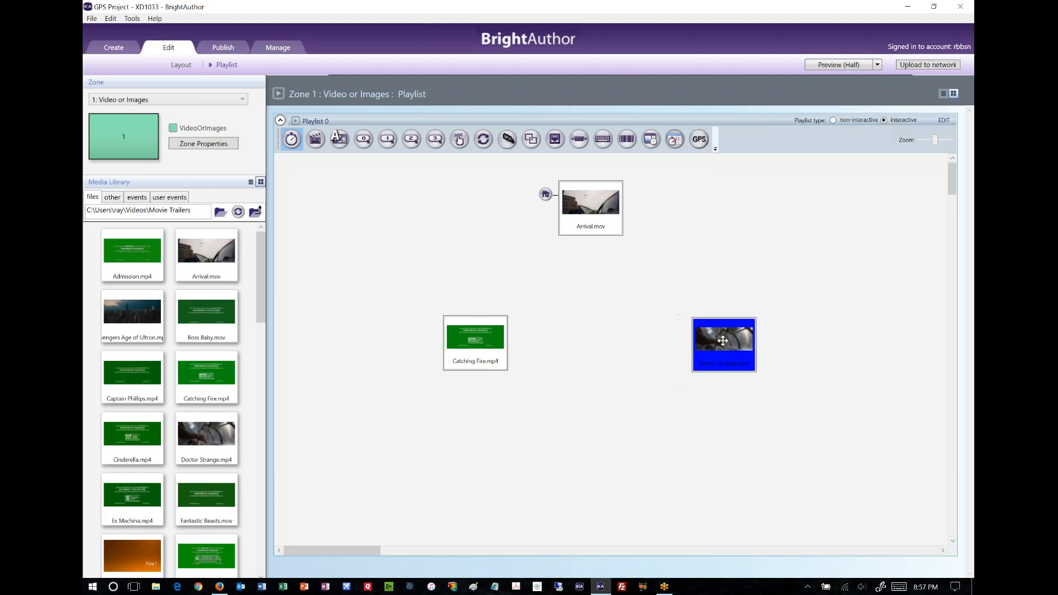
pyautogui.click(579, 400)
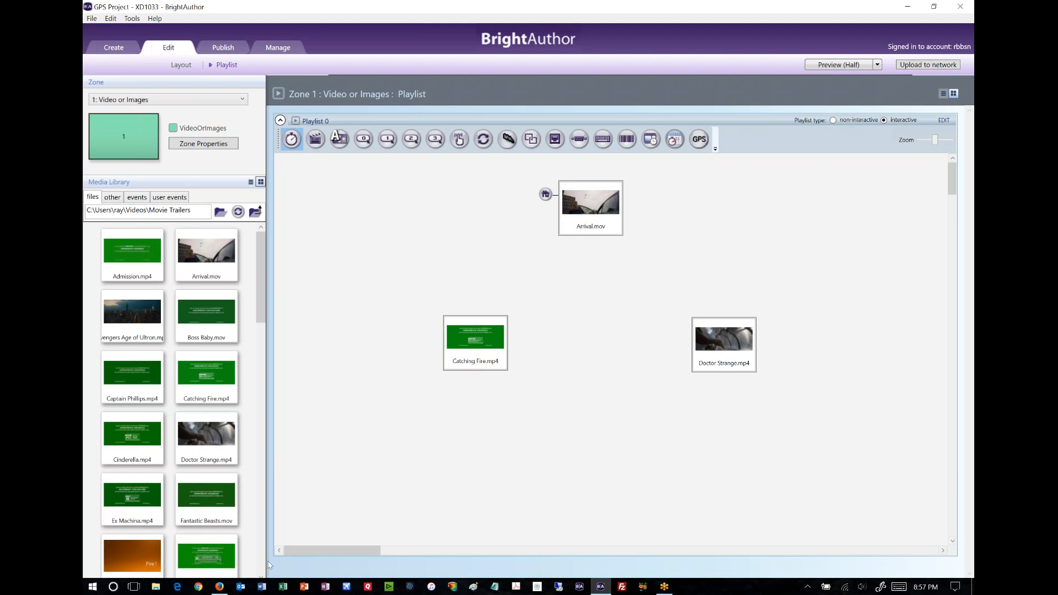
# Step: Switch to Google Maps in Firefox and open the coordinates of the spot beside the Paris Dr roundabout, near Paris Las Vegas
pyautogui.click(219, 588)
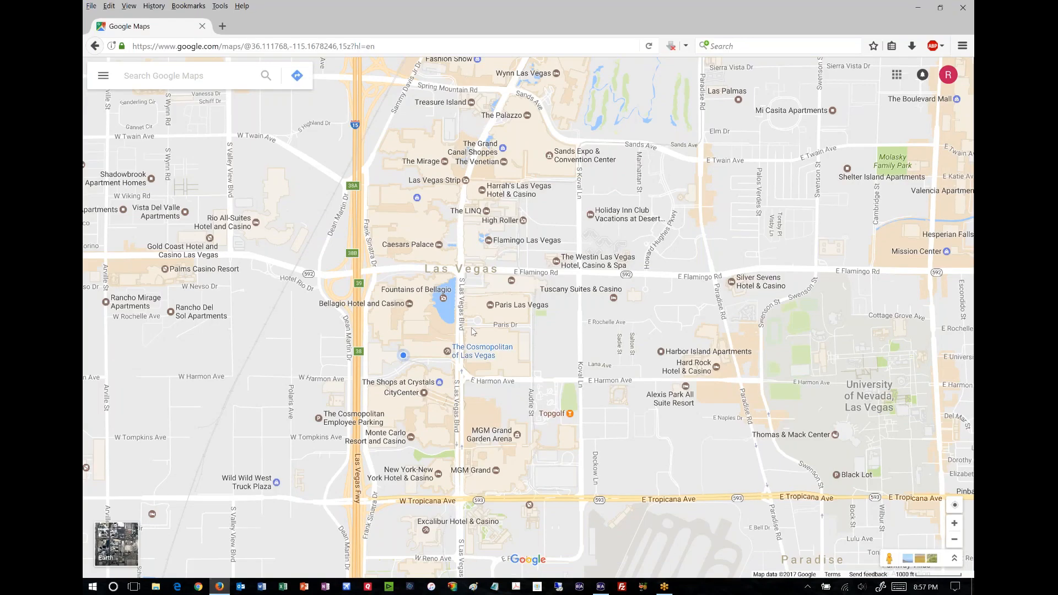
pyautogui.scroll(2, 478, 321)
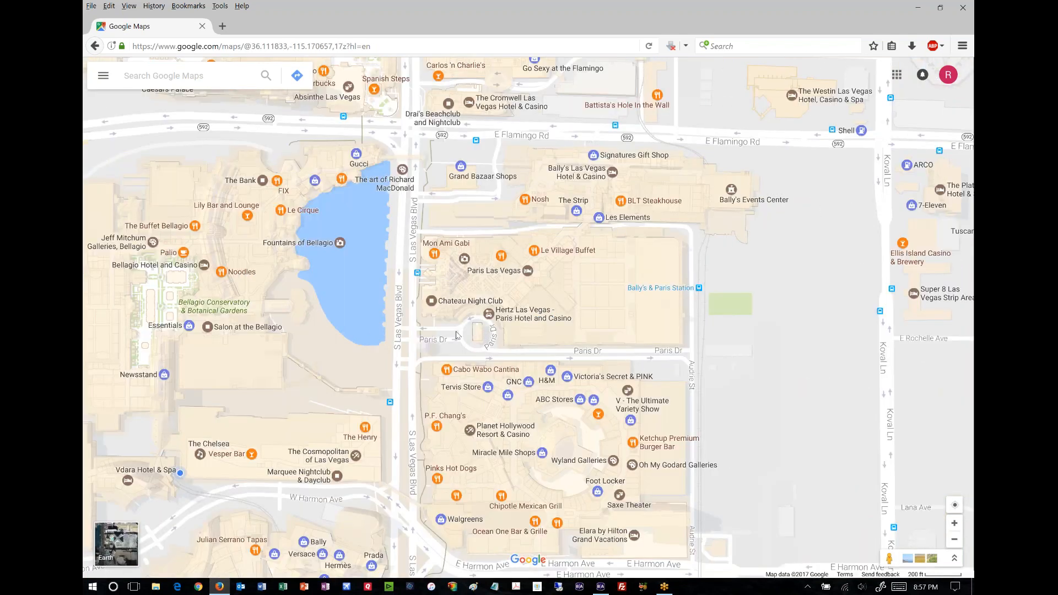
pyautogui.moveTo(457, 334); pyautogui.dragTo(522, 309)
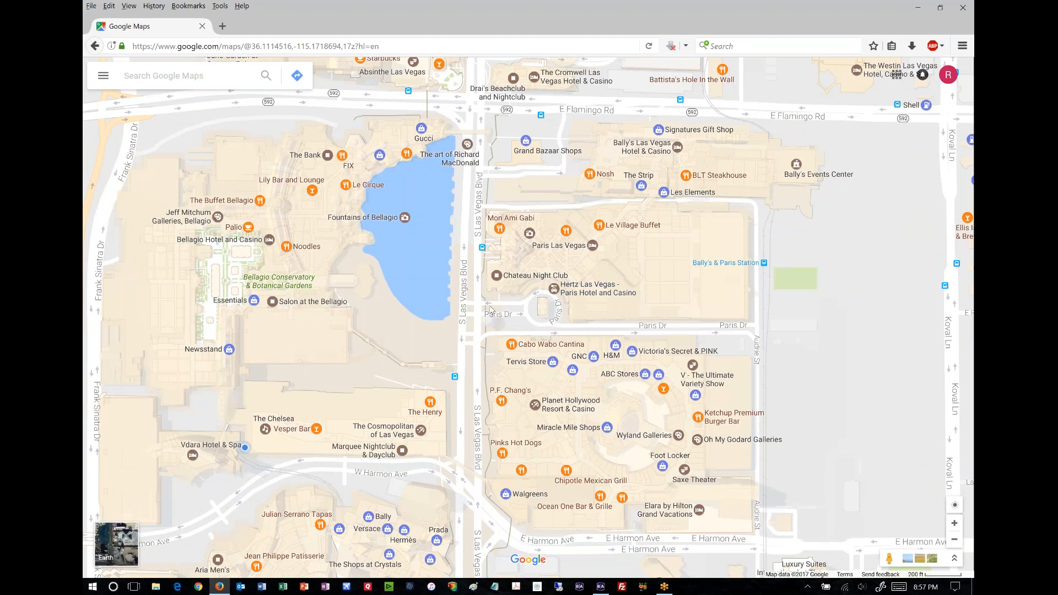
pyautogui.rightClick(558, 305)
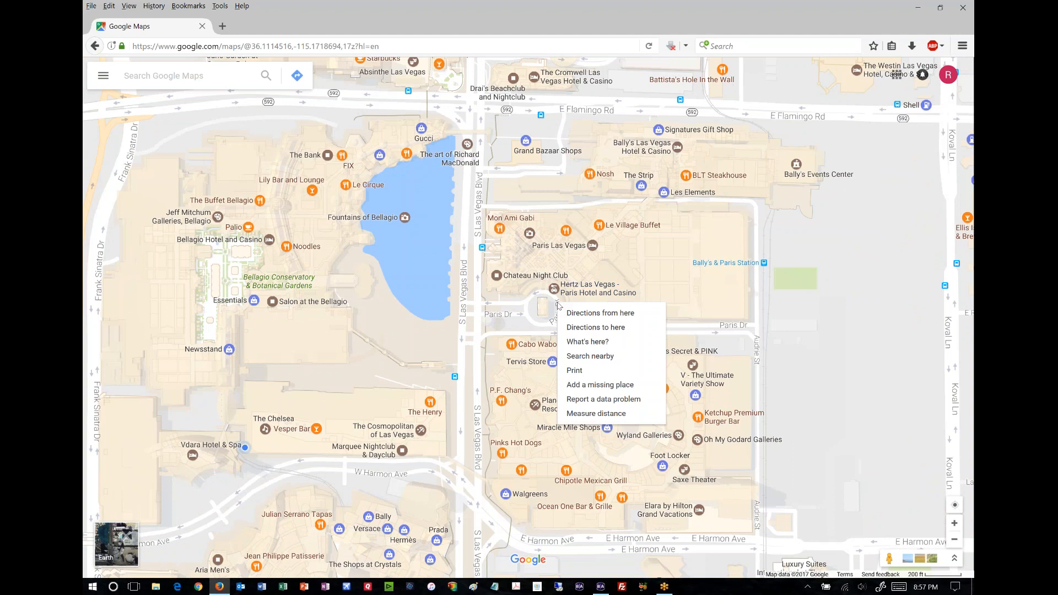
pyautogui.click(591, 341)
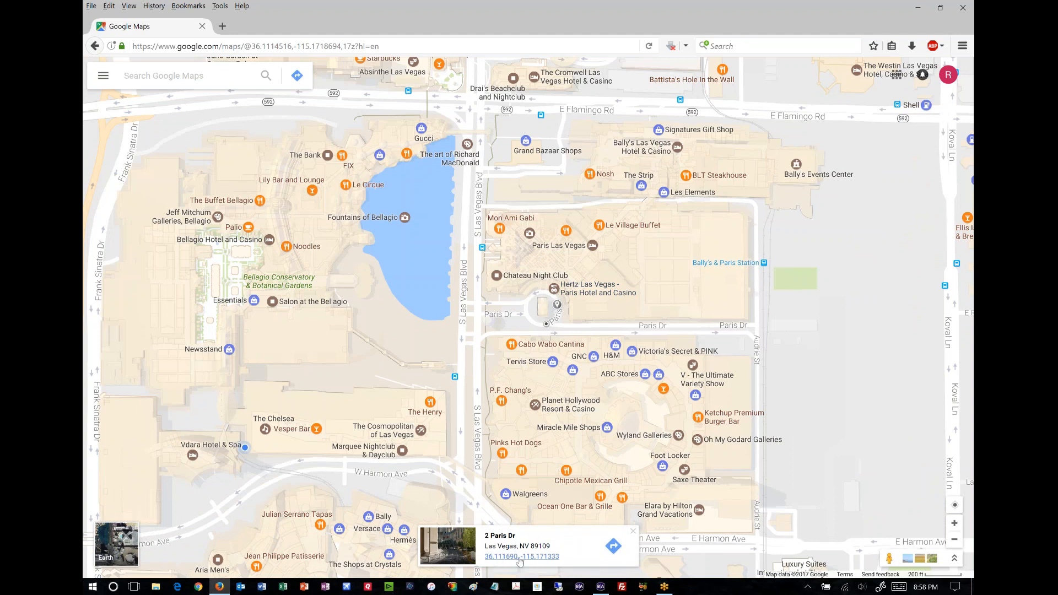
pyautogui.click(519, 557)
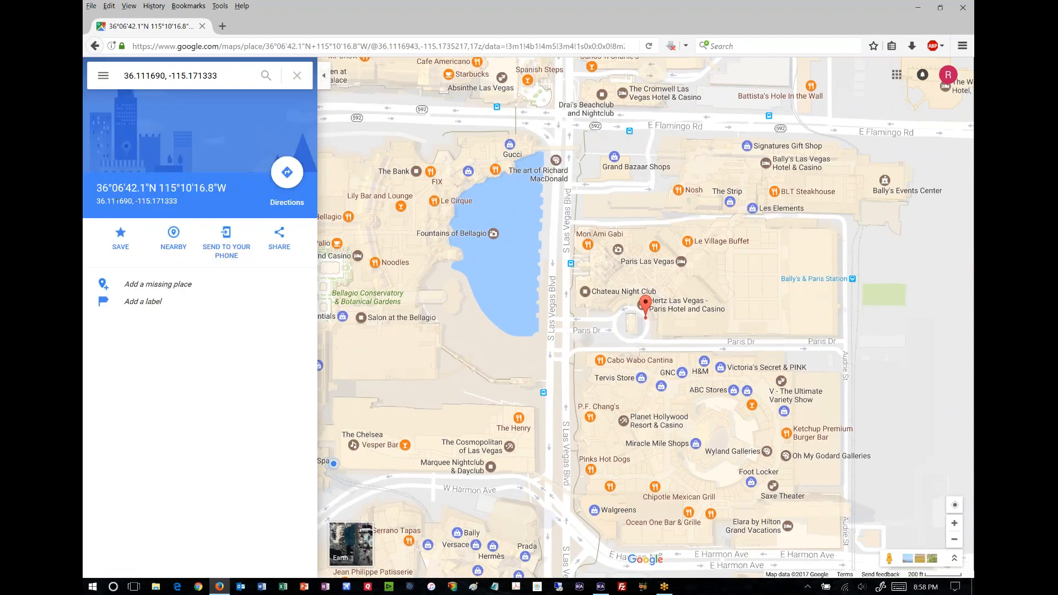
# Step: Copy the latitude 36.111690 from the location details
pyautogui.moveTo(98, 201); pyautogui.dragTo(128, 201)
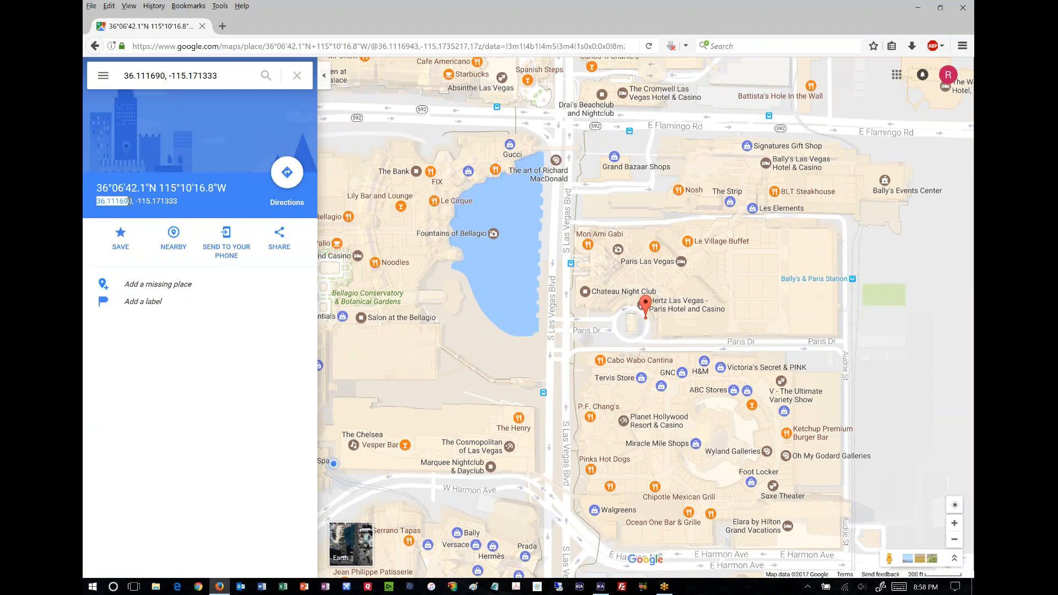
pyautogui.click(148, 355)
pyautogui.moveTo(98, 201); pyautogui.dragTo(132, 204)
pyautogui.hotkey('ctrl', 'c')
# Step: Switch to BrightAuthor and add a GPS event from Arrival.mov to Catching Fire.mp4 with a .1 kilometer radius and latitude 36.111690
pyautogui.click(601, 587)
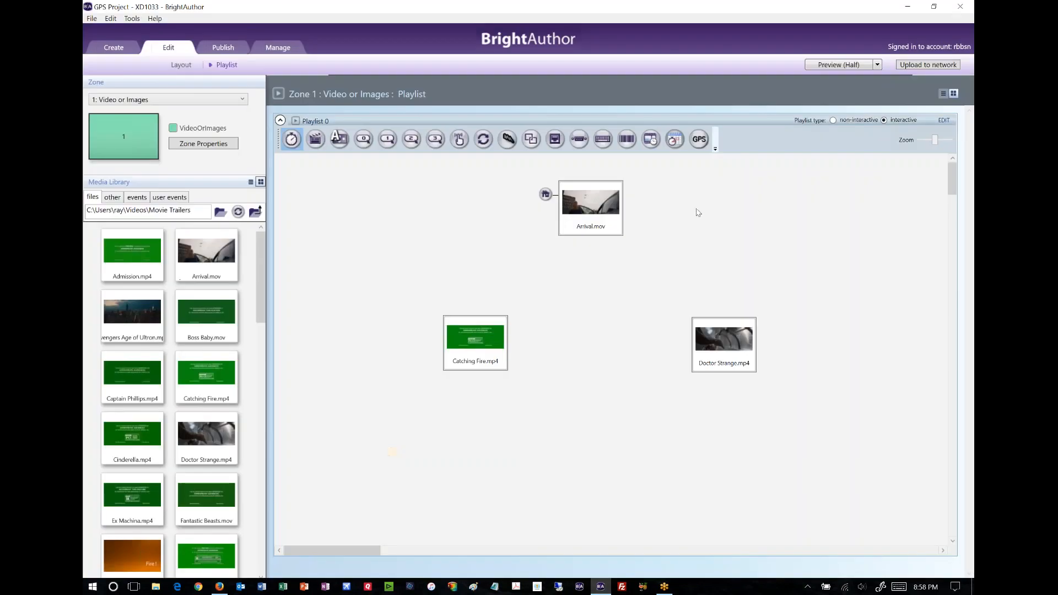
pyautogui.click(698, 139)
pyautogui.moveTo(584, 231); pyautogui.dragTo(479, 344)
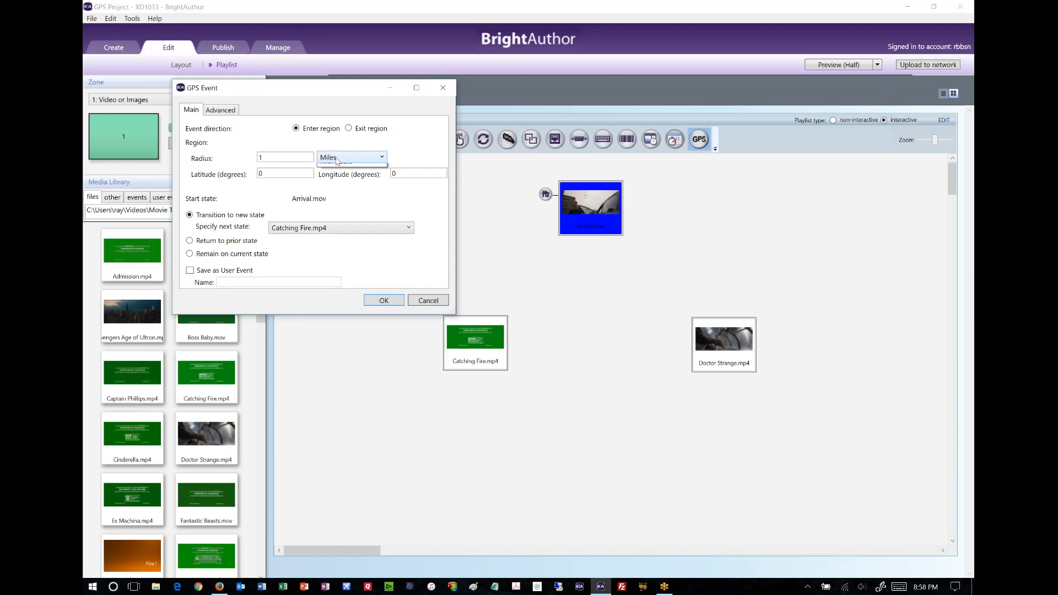
pyautogui.click(337, 161)
pyautogui.click(347, 182)
pyautogui.click(272, 158)
pyautogui.doubleClick(260, 159)
pyautogui.write('.1')
pyautogui.press('Tab')
pyautogui.hotkey('ctrl', 'v')
# Step: Copy the longitude -115.171333 from Google Maps into the Arrival.mov GPS event in BrightAuthor and confirm the event
pyautogui.click(220, 586)
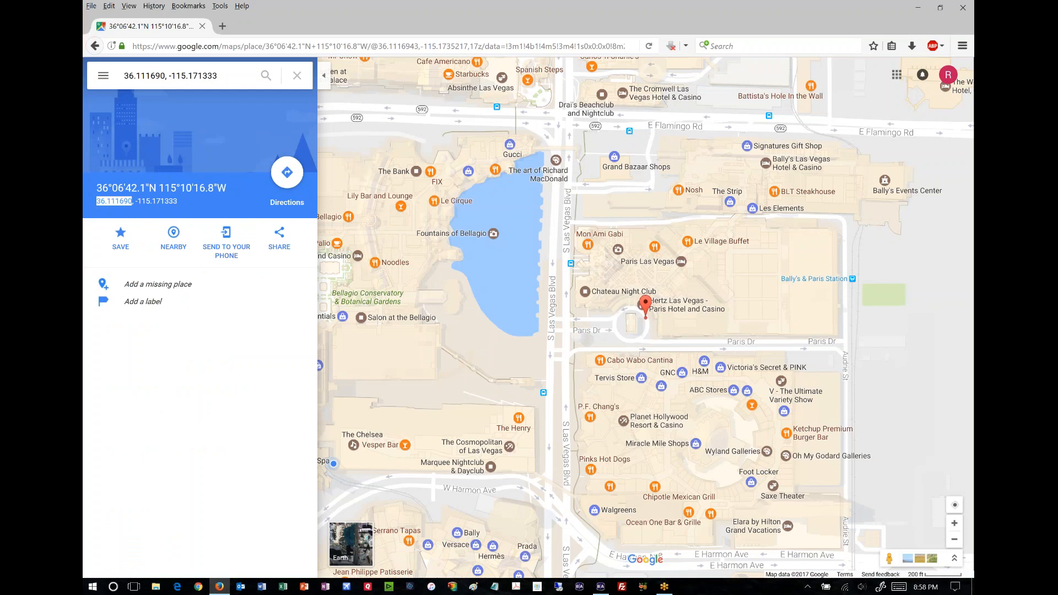
pyautogui.doubleClick(177, 201)
pyautogui.moveTo(165, 201); pyautogui.dragTo(139, 201)
pyautogui.hotkey('ctrl', 'c')
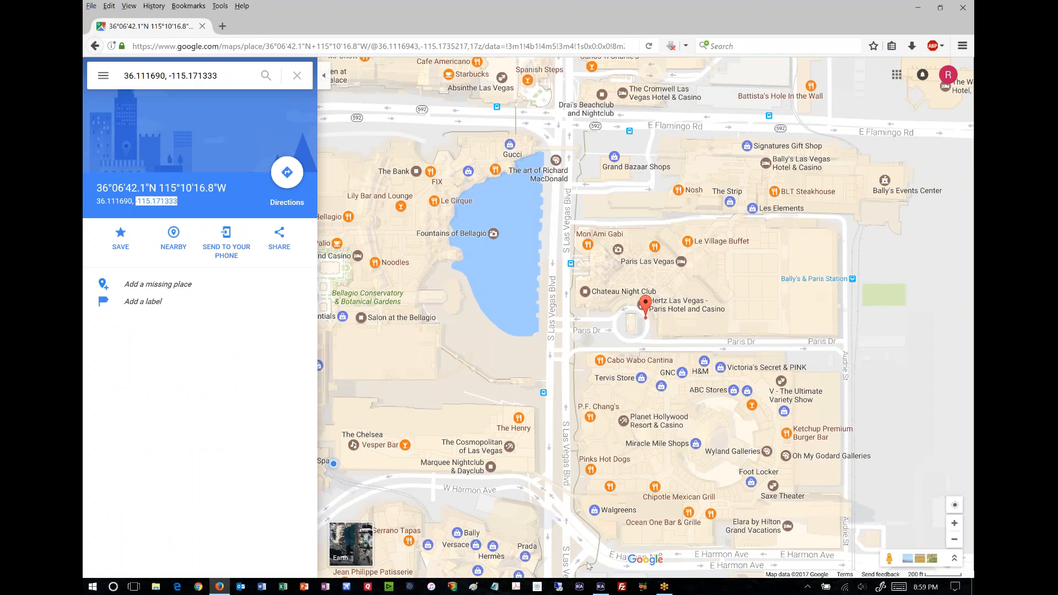
pyautogui.click(600, 586)
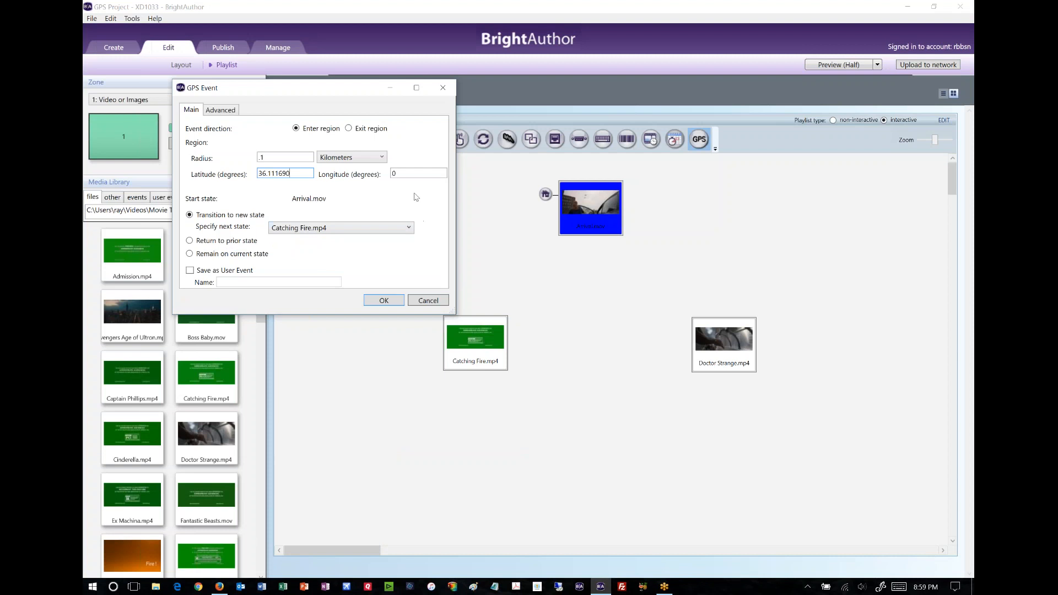
pyautogui.press('Tab')
pyautogui.hotkey('ctrl', 'v')
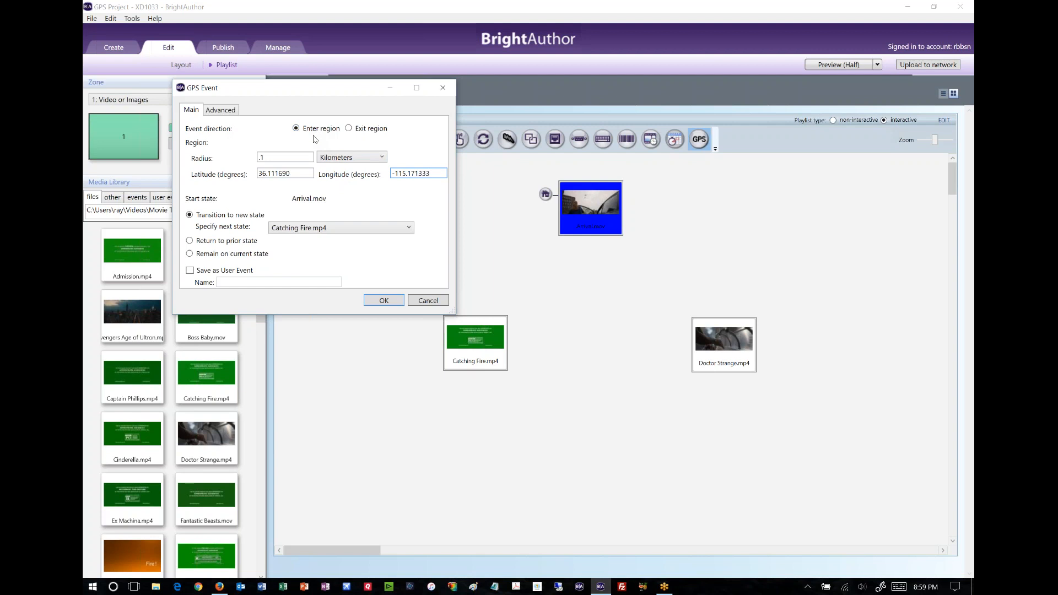
pyautogui.click(386, 301)
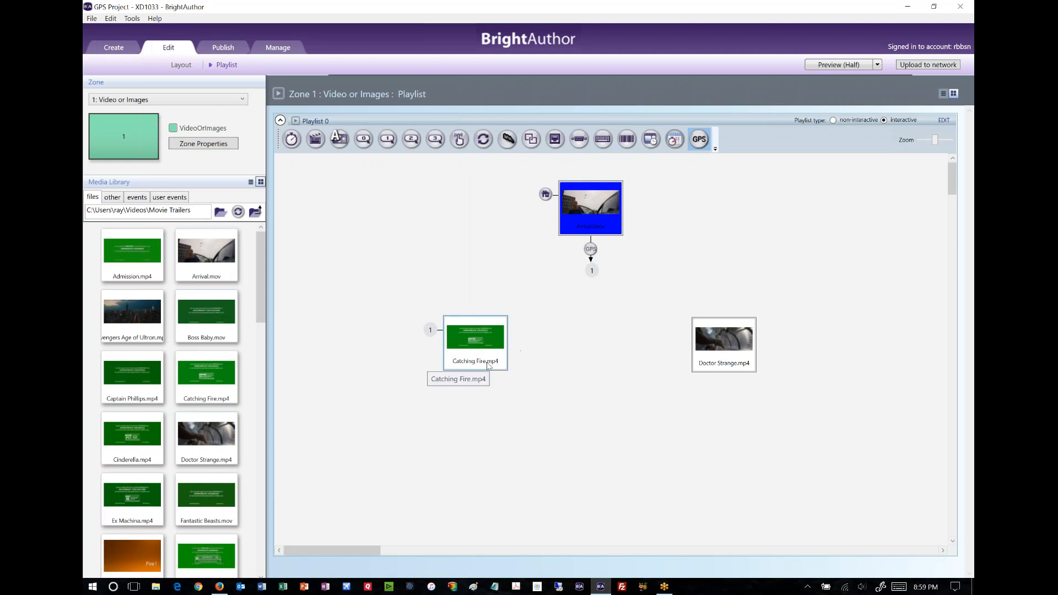
# Step: Add a GPS event from Catching Fire.mp4 back to Arrival.mov and set its longitude to -115.171333
pyautogui.click(699, 140)
pyautogui.moveTo(482, 360); pyautogui.dragTo(586, 212)
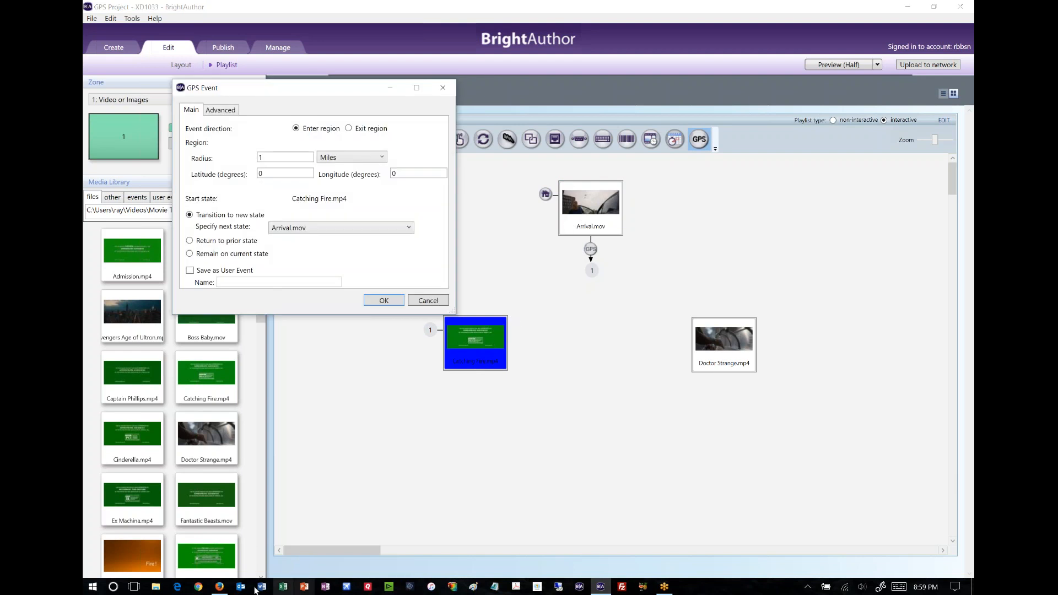
pyautogui.click(220, 587)
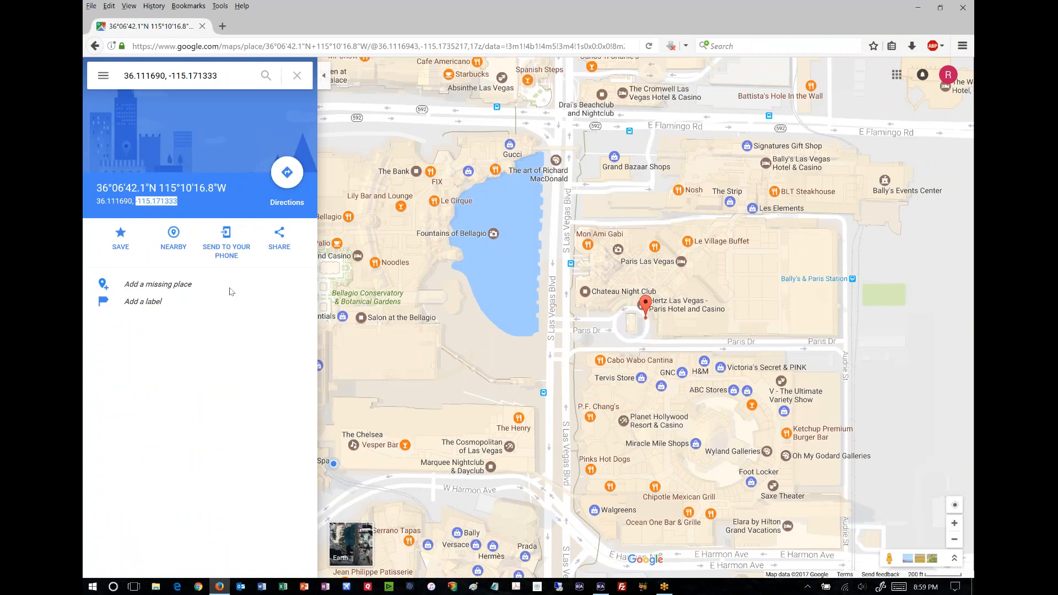
pyautogui.click(600, 586)
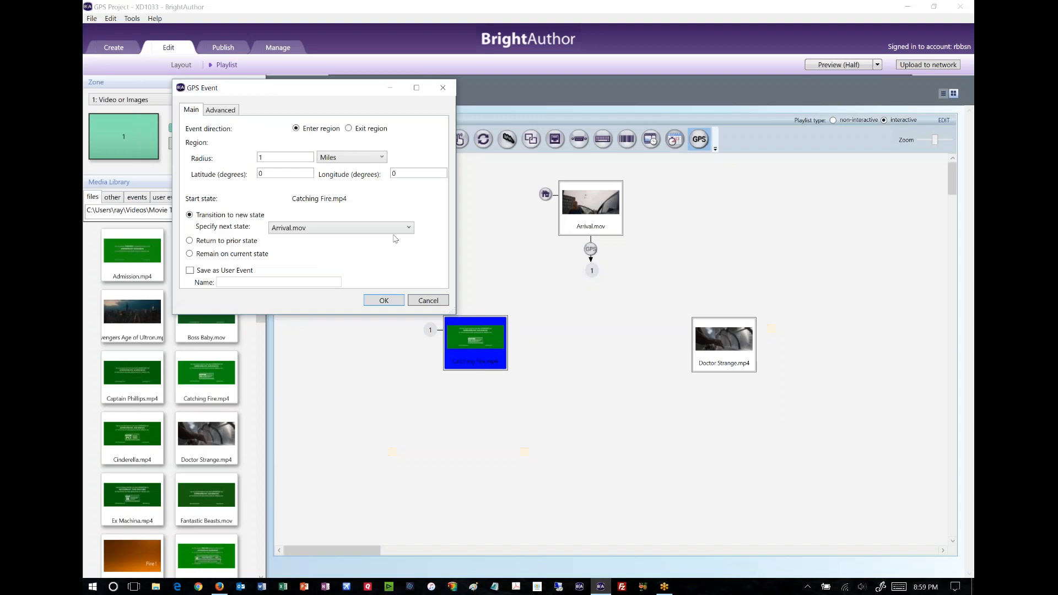
pyautogui.doubleClick(393, 173)
pyautogui.hotkey('ctrl', 'v')
# Step: Copy the latitude 36.111690 from Google Maps into the Catching Fire.mp4 GPS event in BrightAuthor
pyautogui.click(288, 173)
pyautogui.click(219, 586)
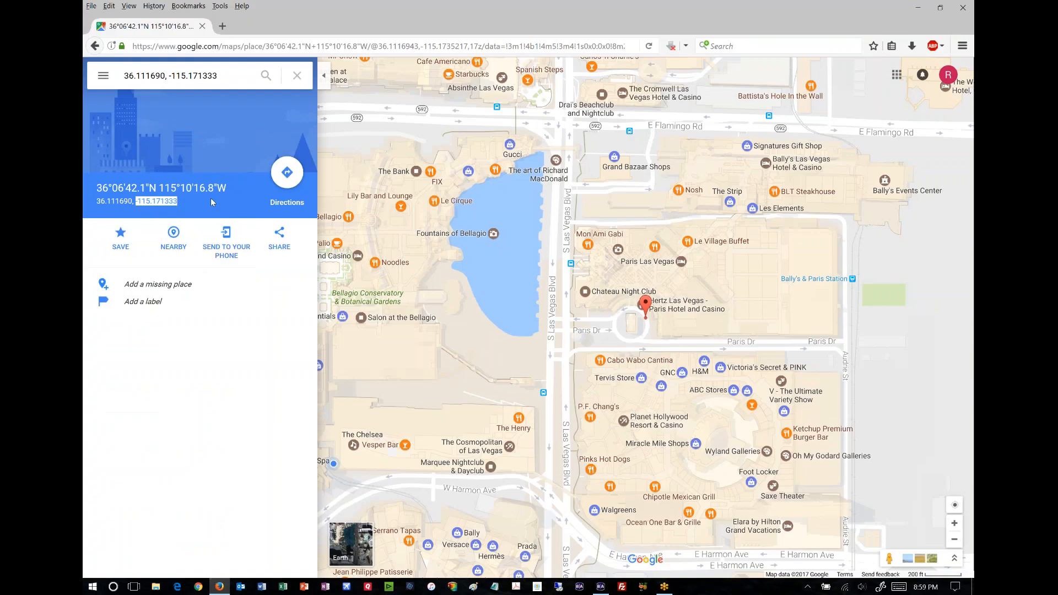
pyautogui.moveTo(98, 202); pyautogui.dragTo(133, 202)
pyautogui.hotkey('ctrl', 'c')
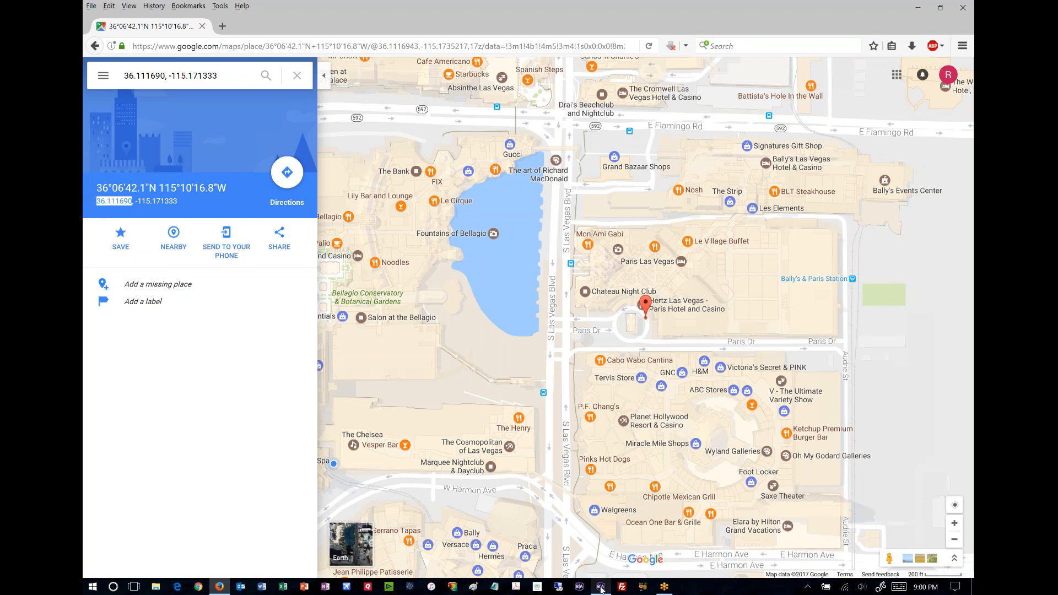
pyautogui.click(600, 586)
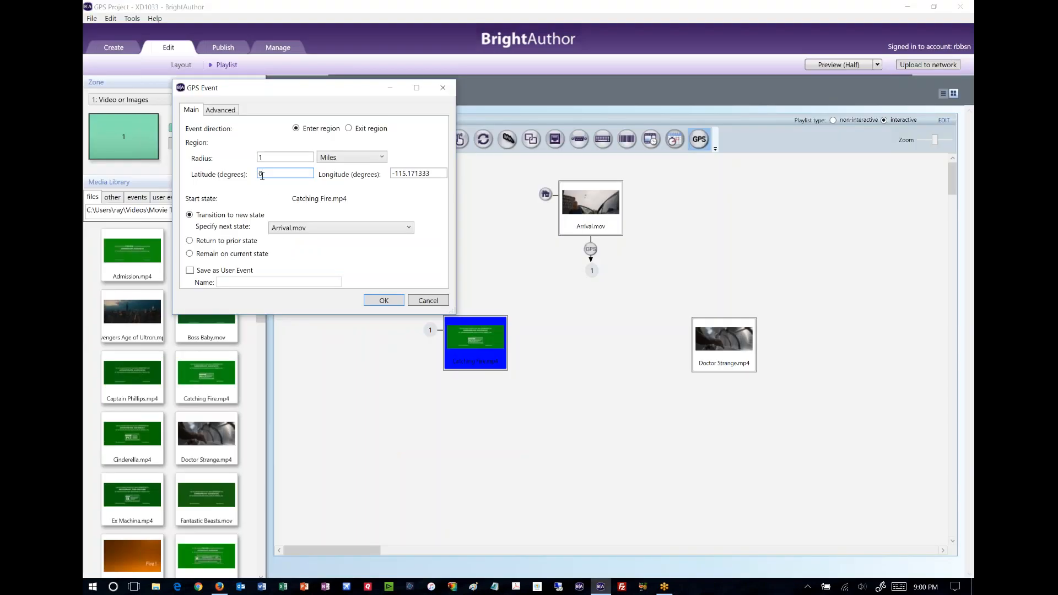
pyautogui.press('BackSpace')
pyautogui.hotkey('ctrl', 'v')
# Step: Set the event's radius to .1 kilometers, choose Exit region as its direction, and confirm the event
pyautogui.click(323, 157)
pyautogui.click(335, 182)
pyautogui.write('.1')
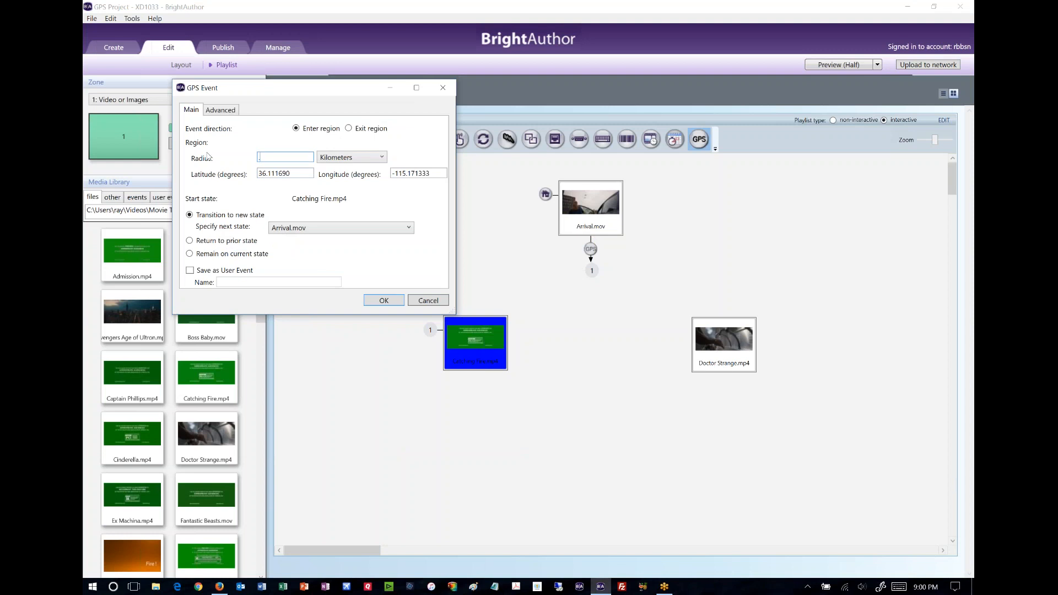
pyautogui.click(349, 128)
pyautogui.click(384, 301)
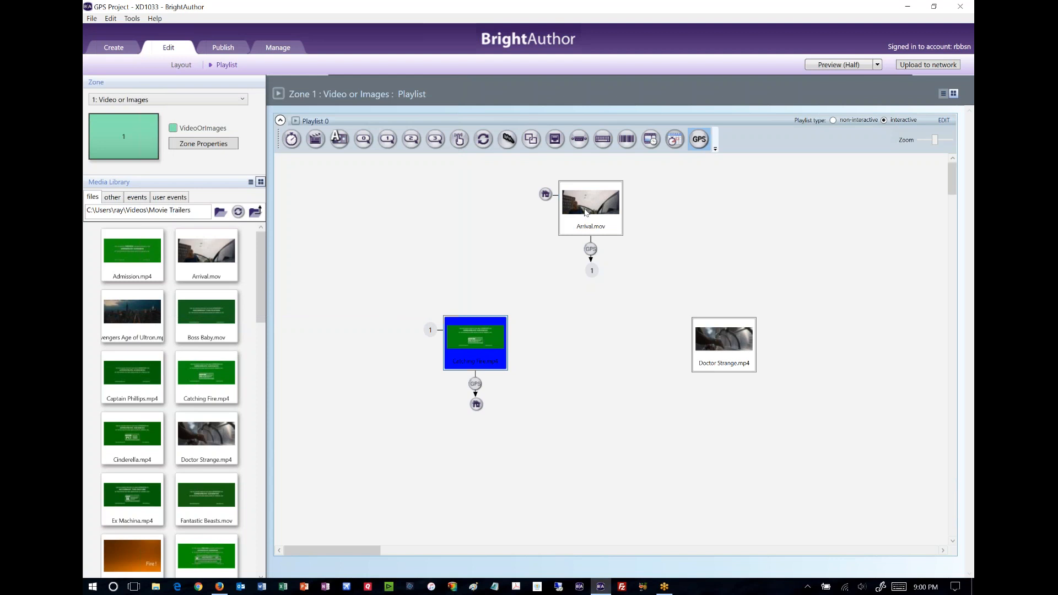
pyautogui.click(584, 213)
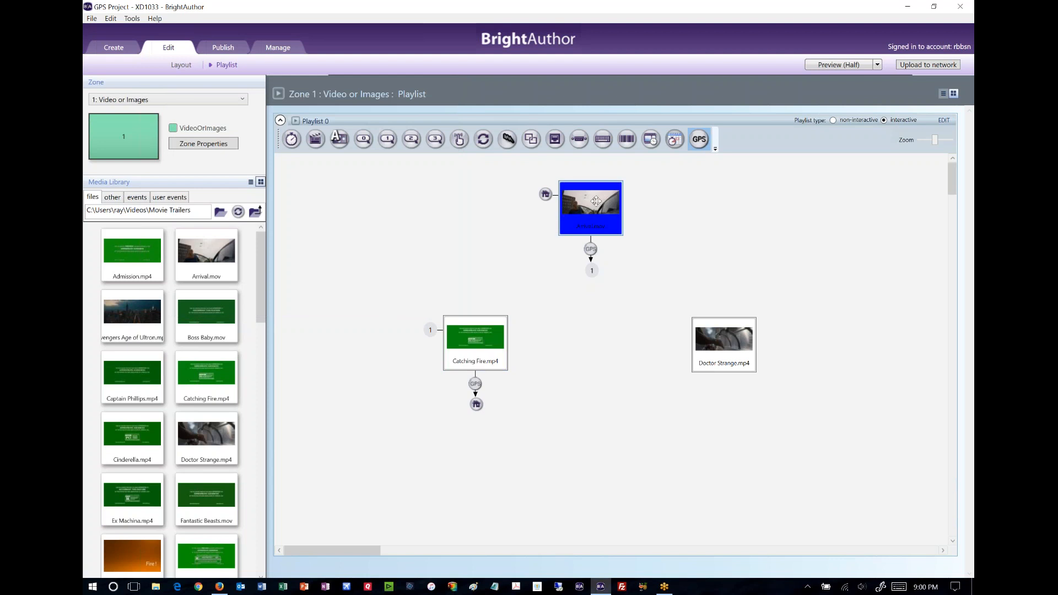
pyautogui.click(587, 339)
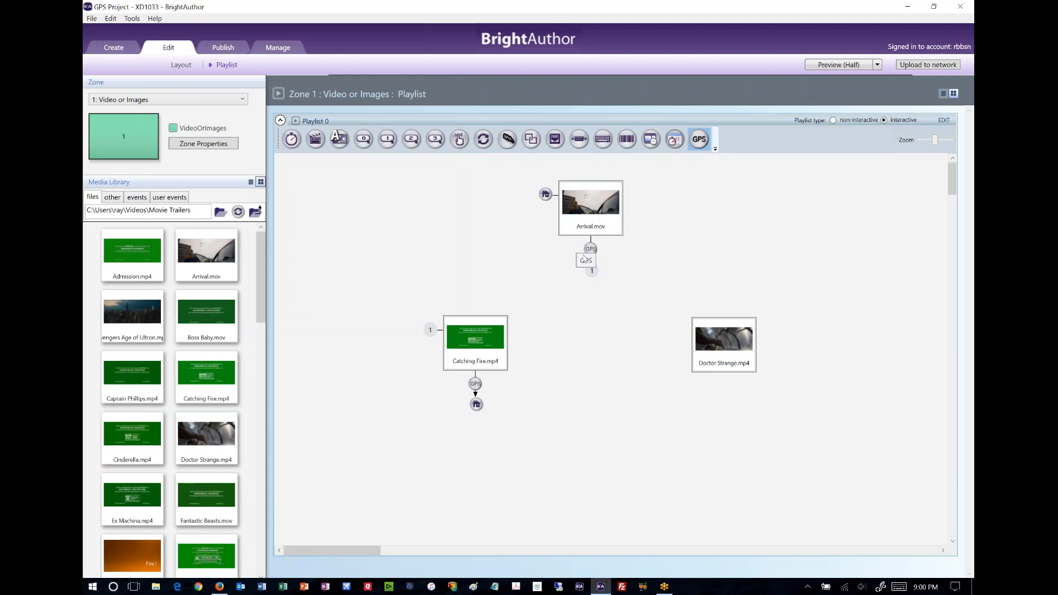
pyautogui.click(718, 329)
# Step: Switch to Google Maps, clear the previous location, and find the building with Culinary Dropout near Paradise Rd and E Harmon Ave
pyautogui.click(220, 587)
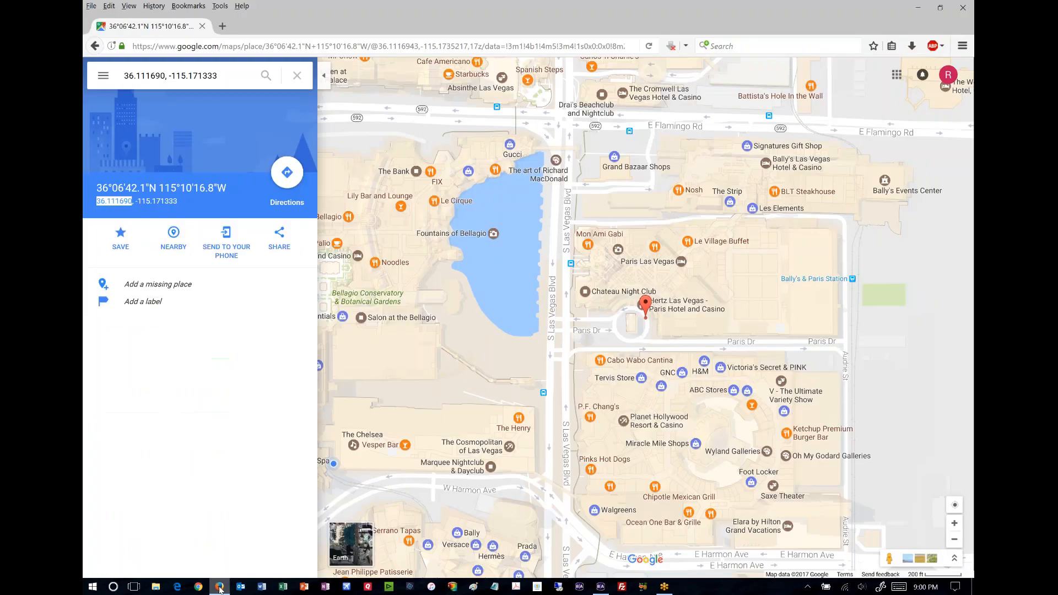
pyautogui.moveTo(925, 409); pyautogui.dragTo(681, 337)
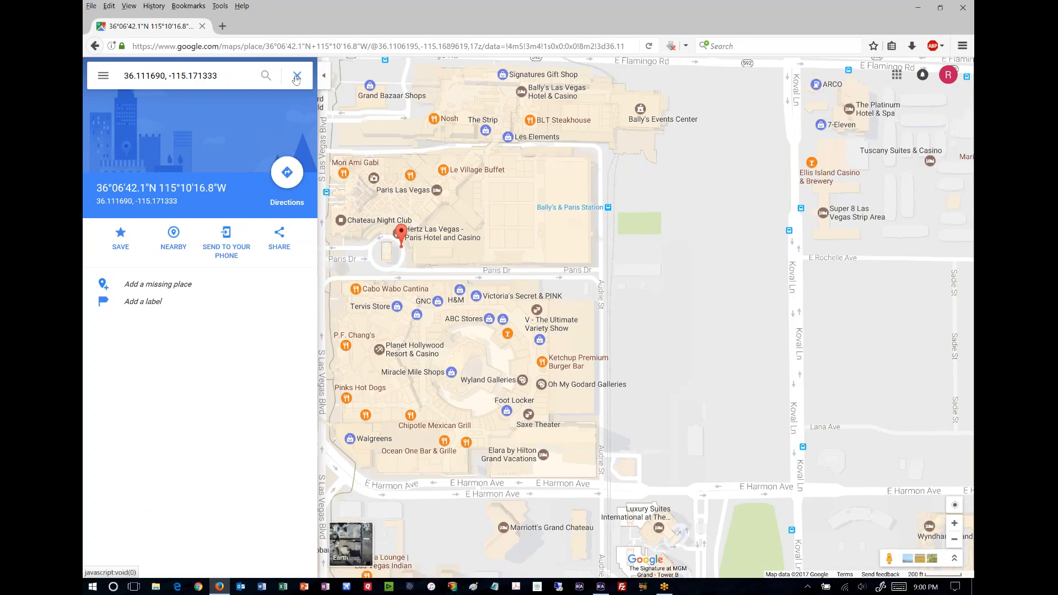
pyautogui.click(296, 77)
pyautogui.moveTo(824, 333); pyautogui.dragTo(287, 229)
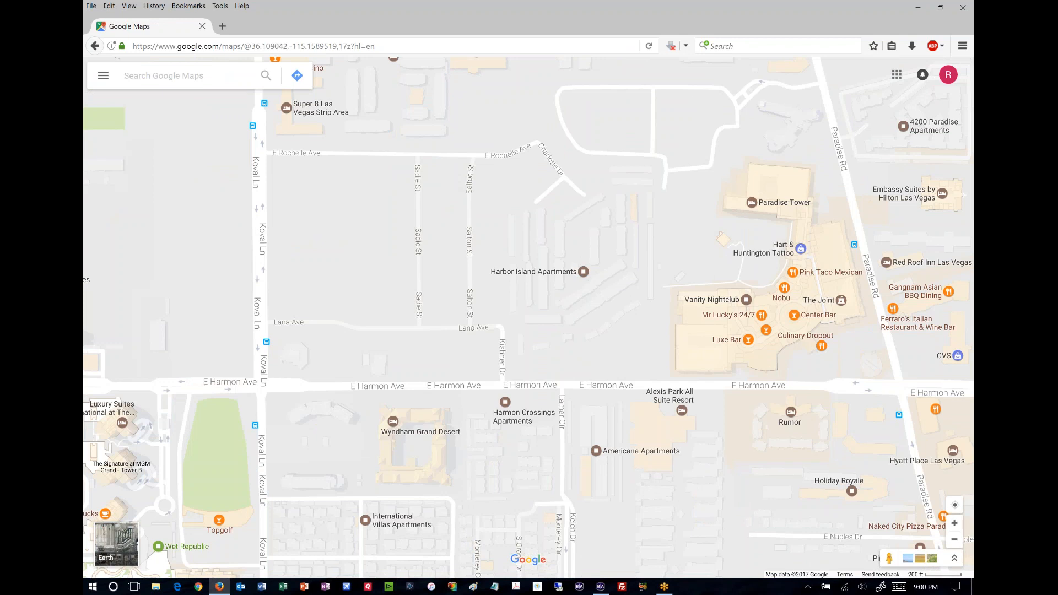
pyautogui.moveTo(875, 337); pyautogui.dragTo(610, 321)
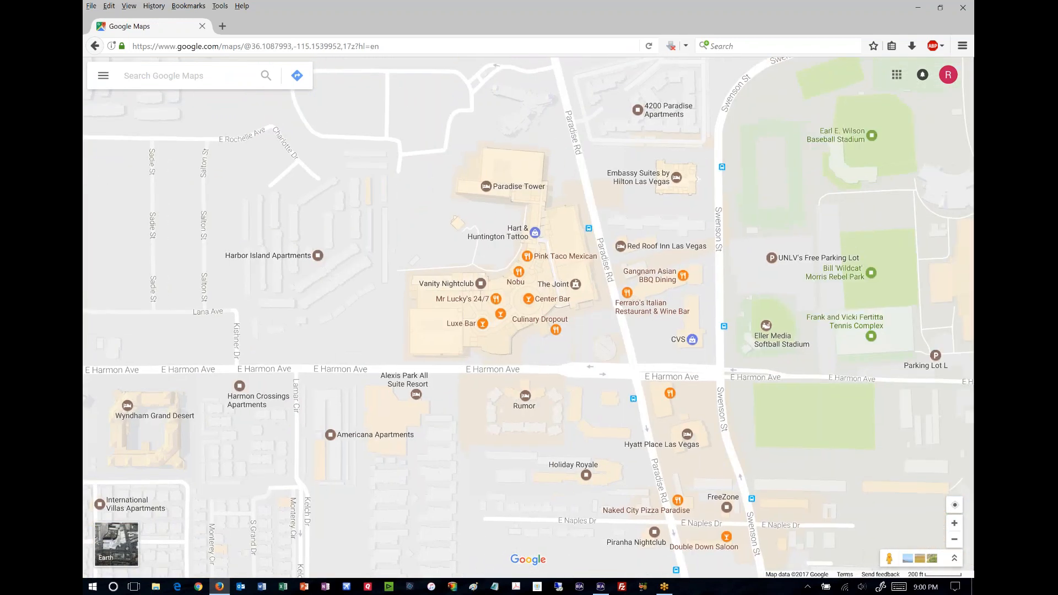
pyautogui.click(954, 525)
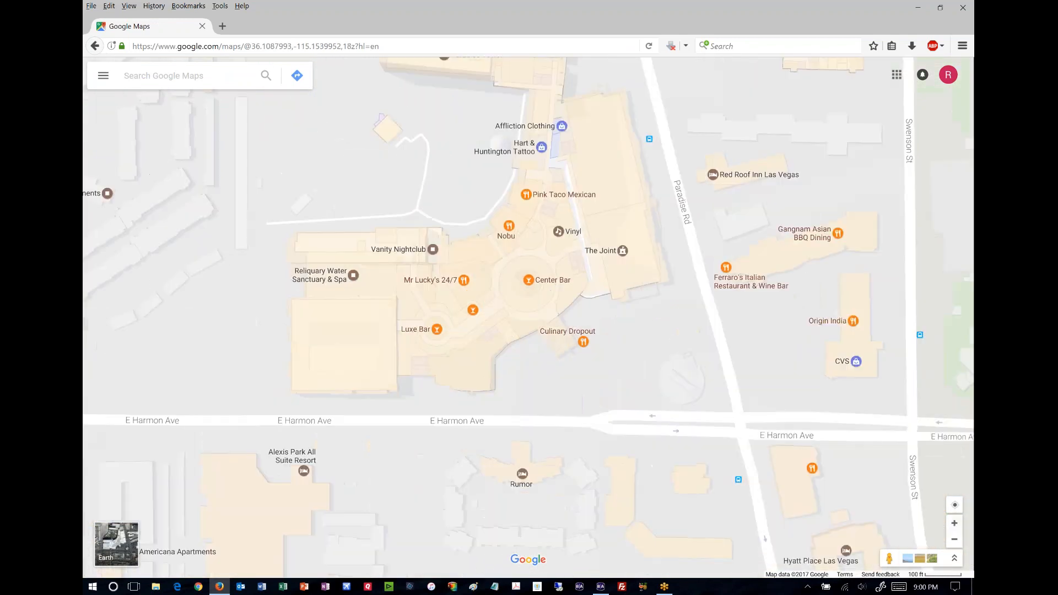
pyautogui.moveTo(645, 343); pyautogui.dragTo(640, 368)
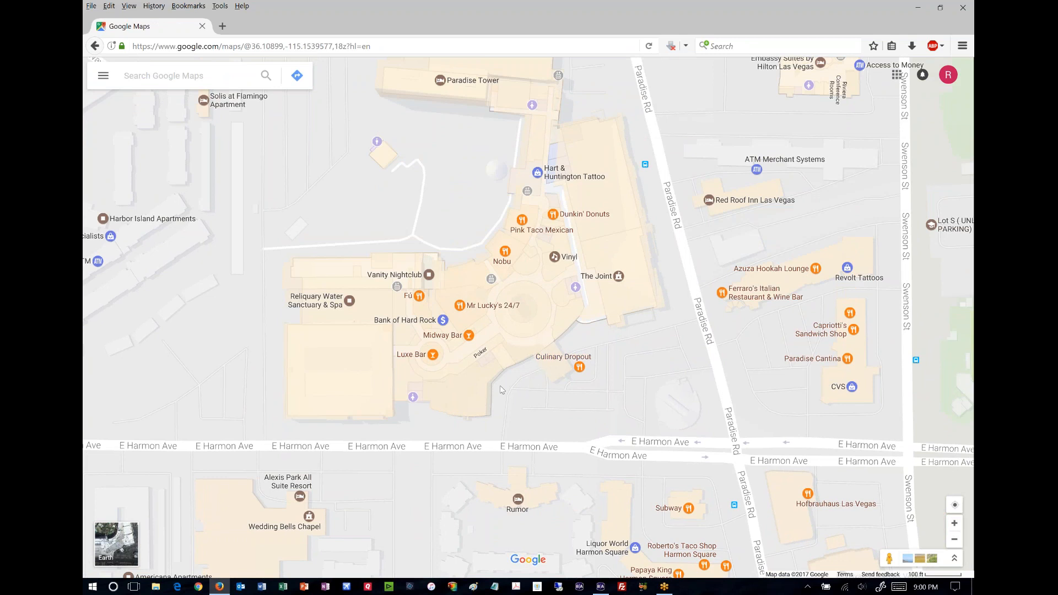
# Step: Open the coordinates of the spot just above Culinary Dropout and copy the latitude 36.108754 from the location details
pyautogui.rightClick(583, 352)
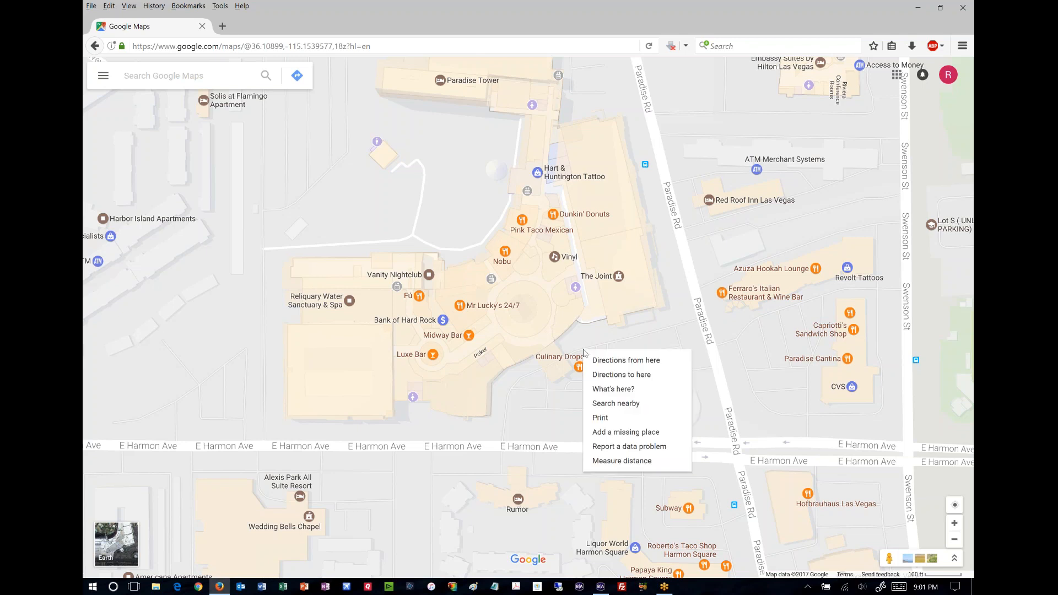
pyautogui.click(623, 396)
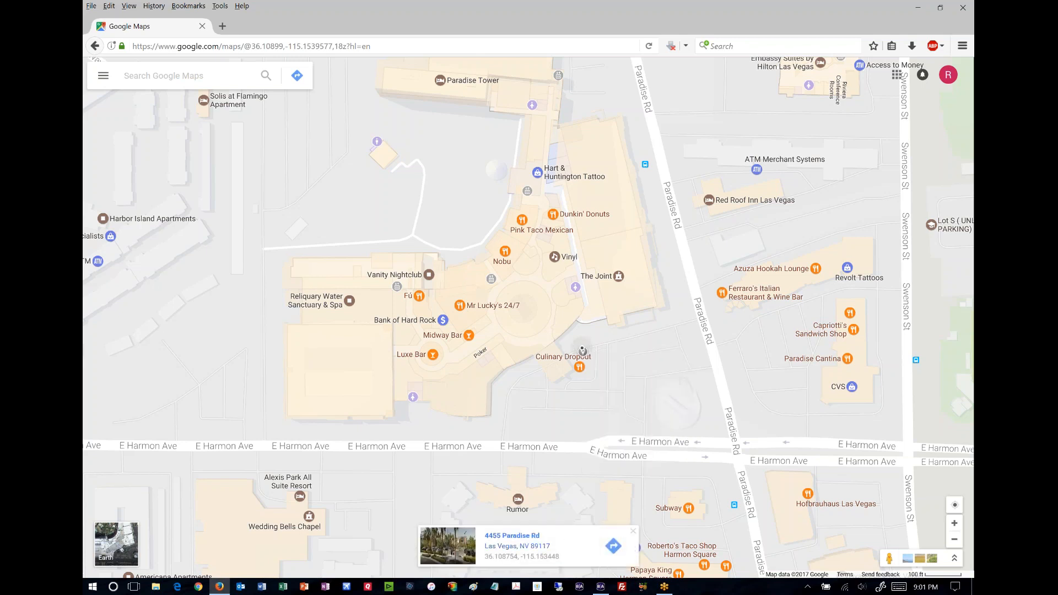
pyautogui.click(536, 557)
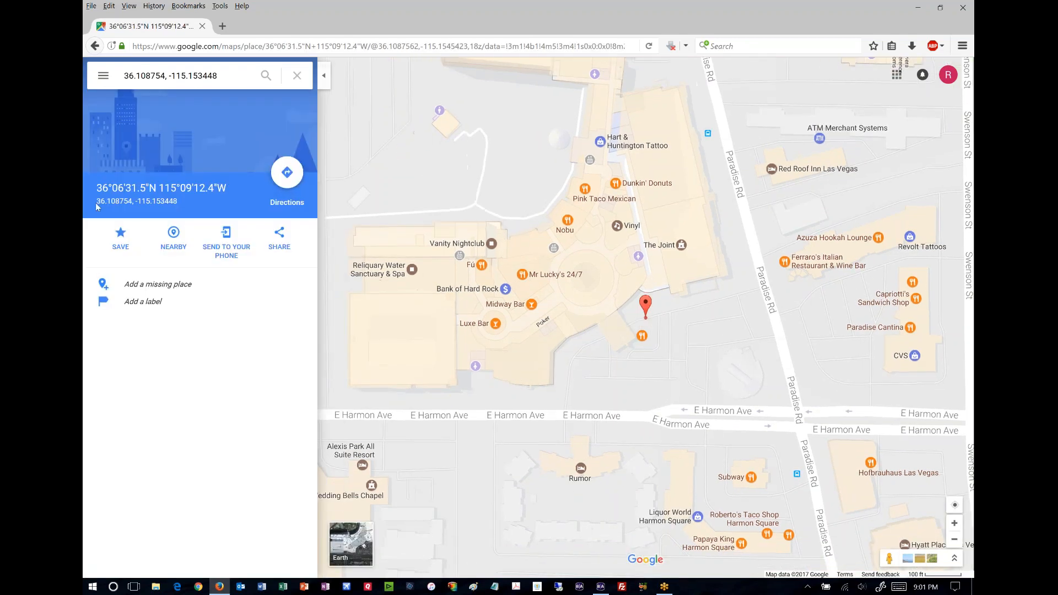
pyautogui.moveTo(96, 203); pyautogui.dragTo(131, 203)
pyautogui.hotkey('ctrl', 'c')
# Step: Switch to BrightAuthor and add a GPS event from Arrival.mov to Doctor Strange.mp4 with a .1 kilometer radius and latitude 36.108754
pyautogui.click(600, 586)
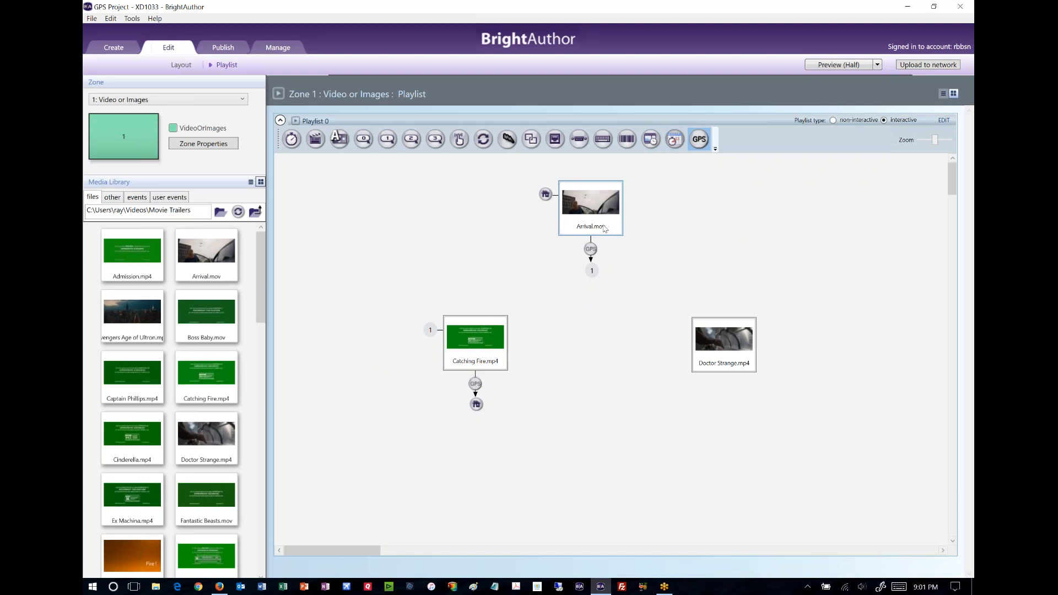
pyautogui.moveTo(604, 229); pyautogui.dragTo(723, 351)
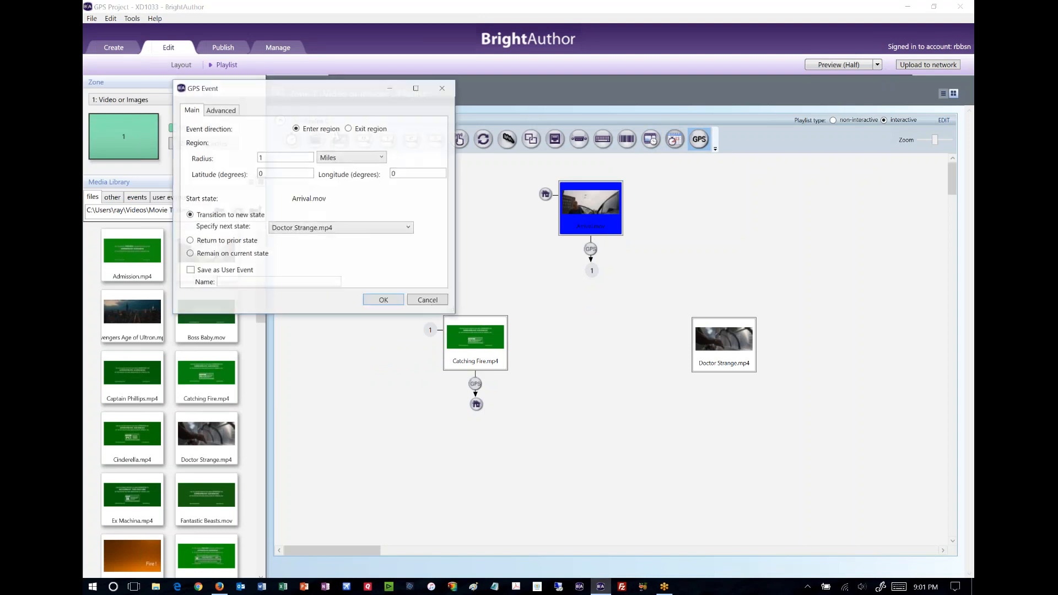
pyautogui.click(353, 159)
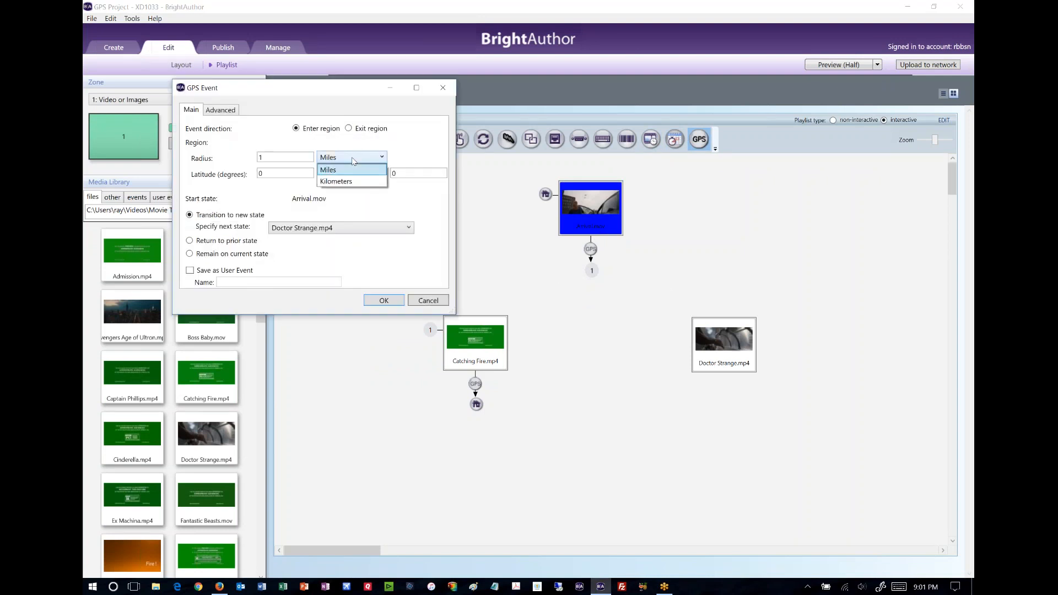
pyautogui.click(336, 181)
pyautogui.doubleClick(278, 157)
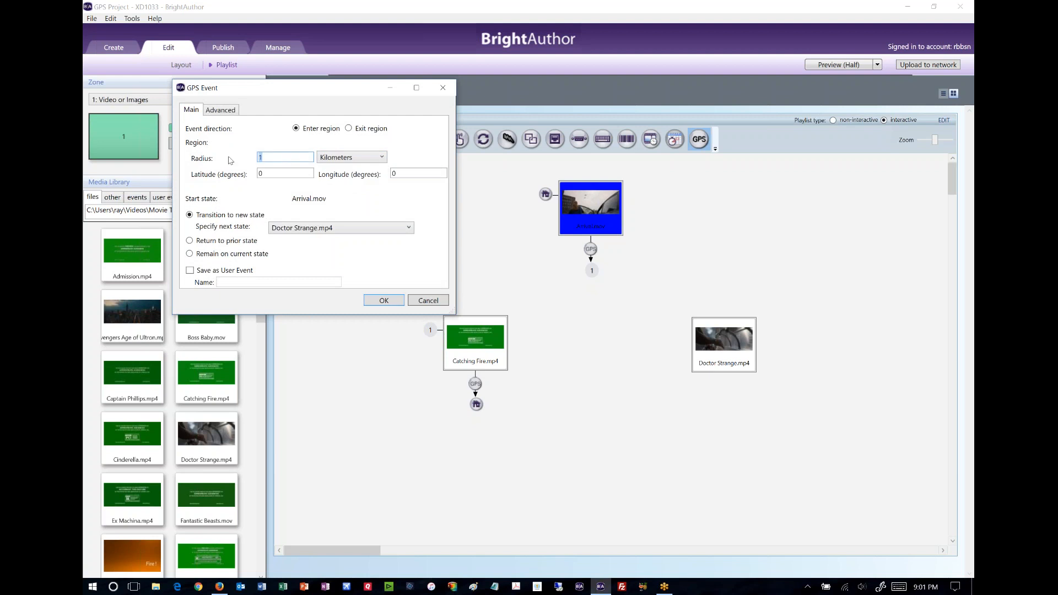
pyautogui.write('.1')
pyautogui.press('Tab')
pyautogui.hotkey('ctrl', 'v')
# Step: Copy the longitude -115.153448 from Google Maps into the Doctor Strange.mp4 transition's GPS event in BrightAuthor and confirm the event
pyautogui.click(219, 587)
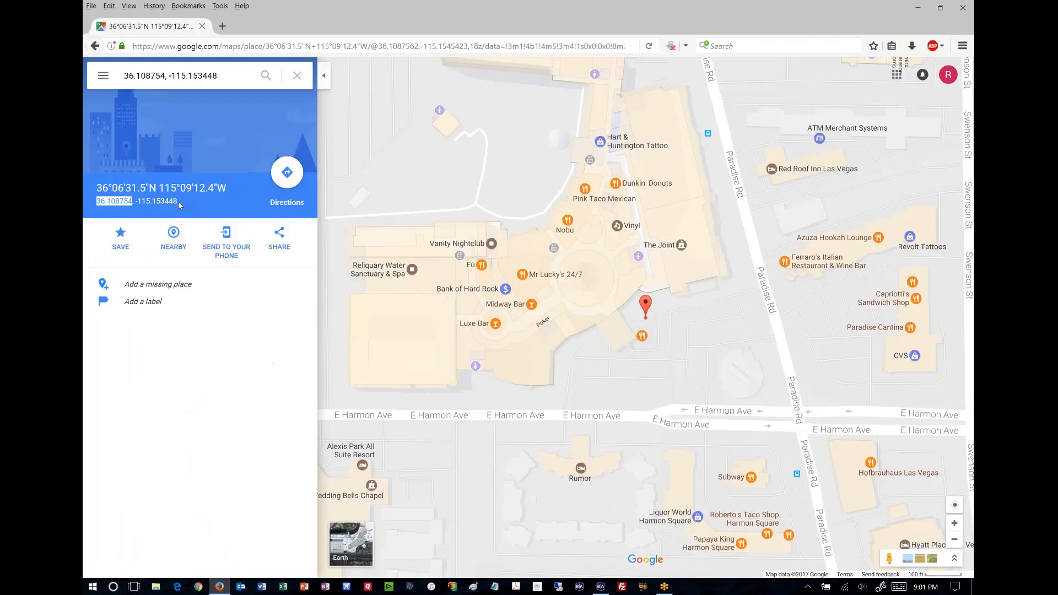
pyautogui.moveTo(179, 202); pyautogui.dragTo(137, 202)
pyautogui.hotkey('ctrl', 'c')
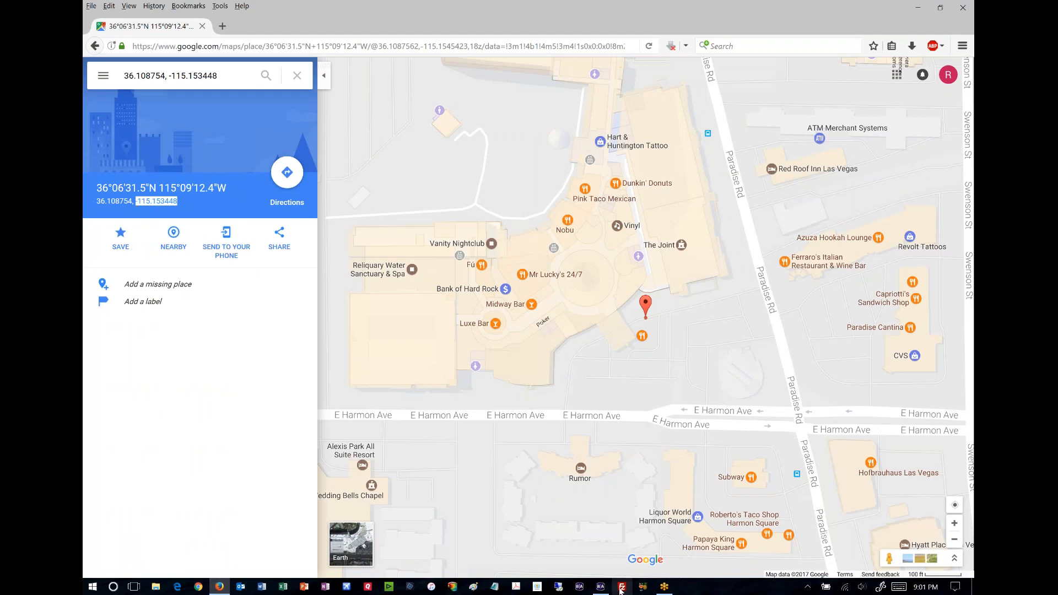
pyautogui.click(601, 586)
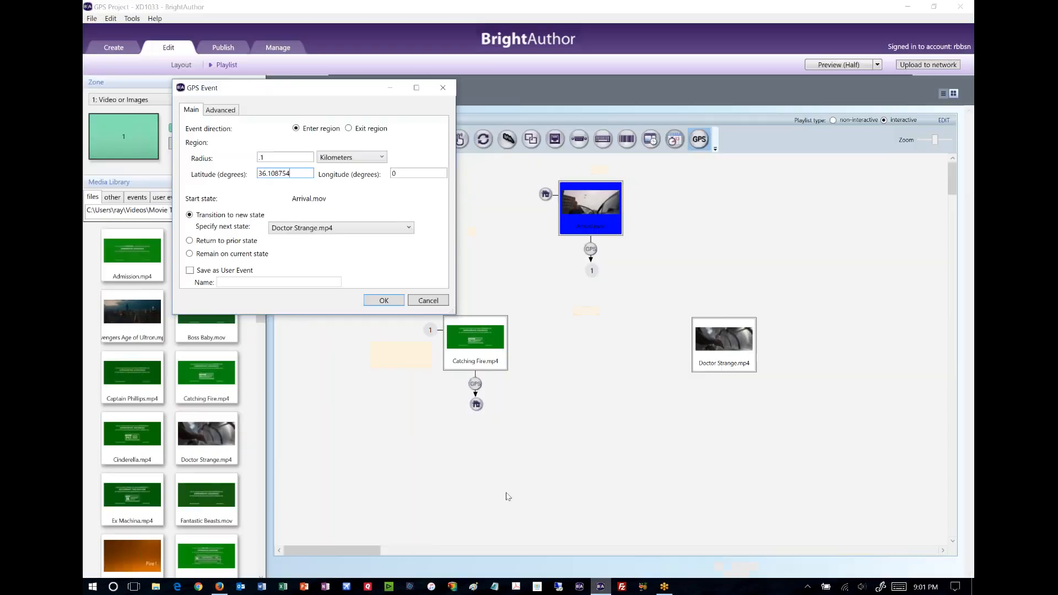
pyautogui.click(401, 173)
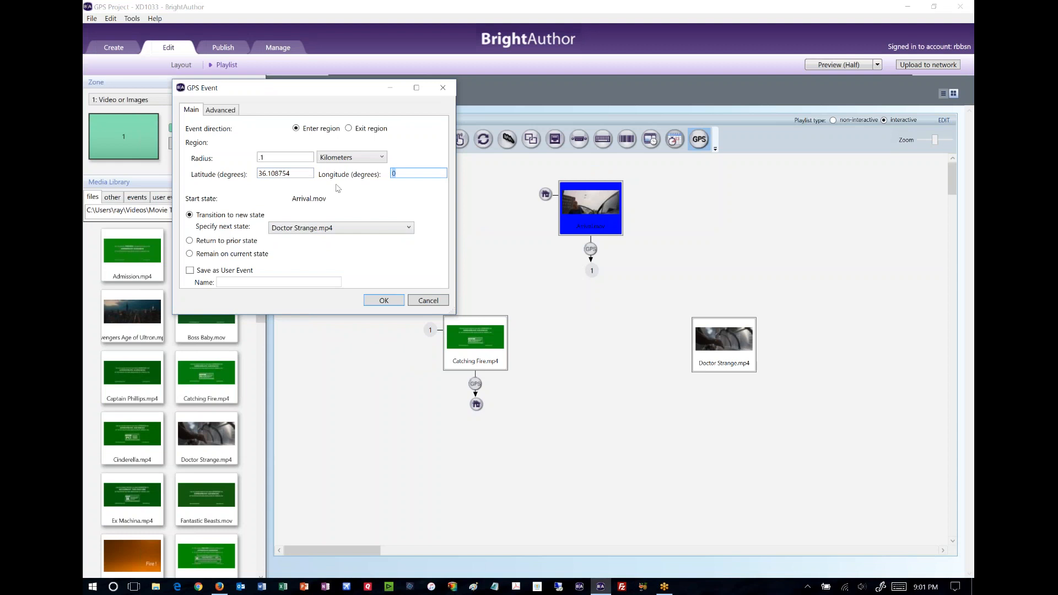
pyautogui.hotkey('ctrl', 'v')
pyautogui.click(384, 300)
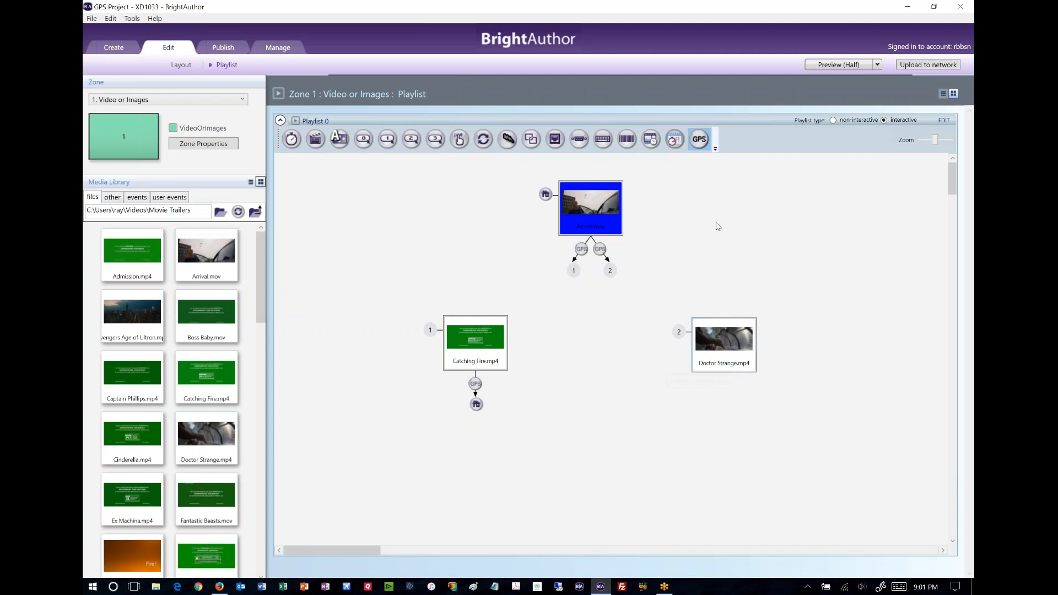
# Step: Add an exit-region GPS event from Doctor Strange.mp4 to Arrival.mov with a .1 kilometer radius and longitude -115.153448
pyautogui.click(698, 139)
pyautogui.moveTo(719, 368); pyautogui.dragTo(618, 225)
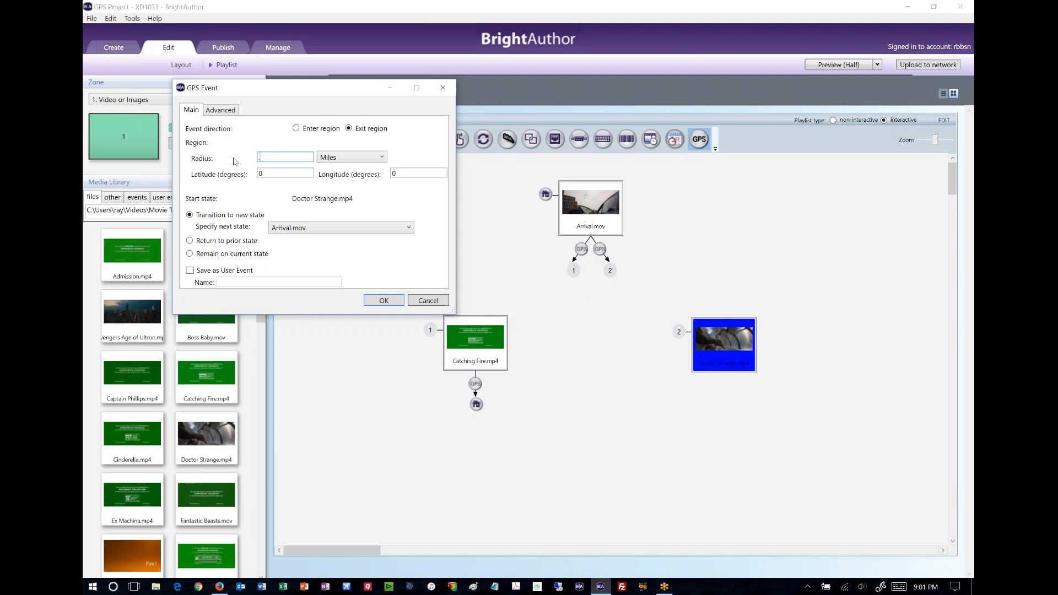
pyautogui.click(351, 157)
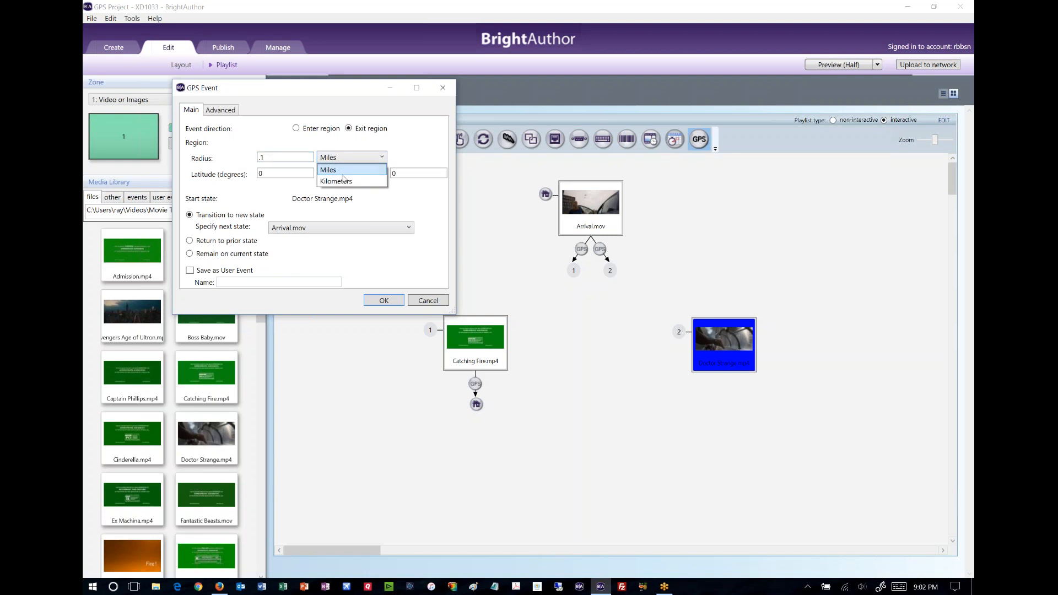
pyautogui.click(345, 184)
pyautogui.press('Tab')
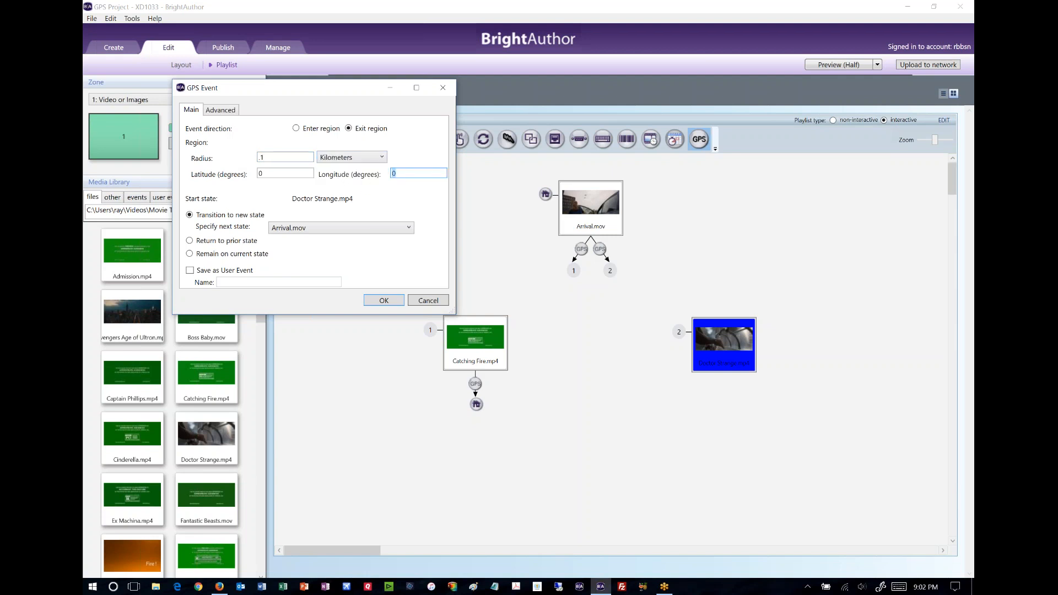
pyautogui.hotkey('ctrl', 'v')
# Step: Copy the latitude 36.108754 from Google Maps into the Doctor Strange.mp4 exit event in BrightAuthor and confirm the event
pyautogui.click(217, 588)
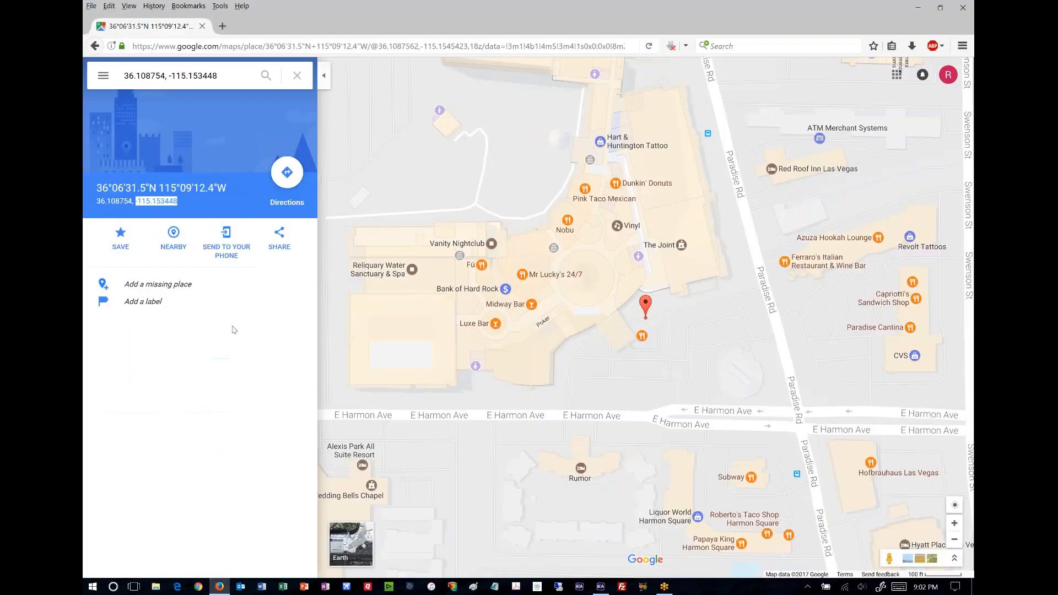
pyautogui.moveTo(97, 201); pyautogui.dragTo(131, 202)
pyautogui.hotkey('ctrl', 'c')
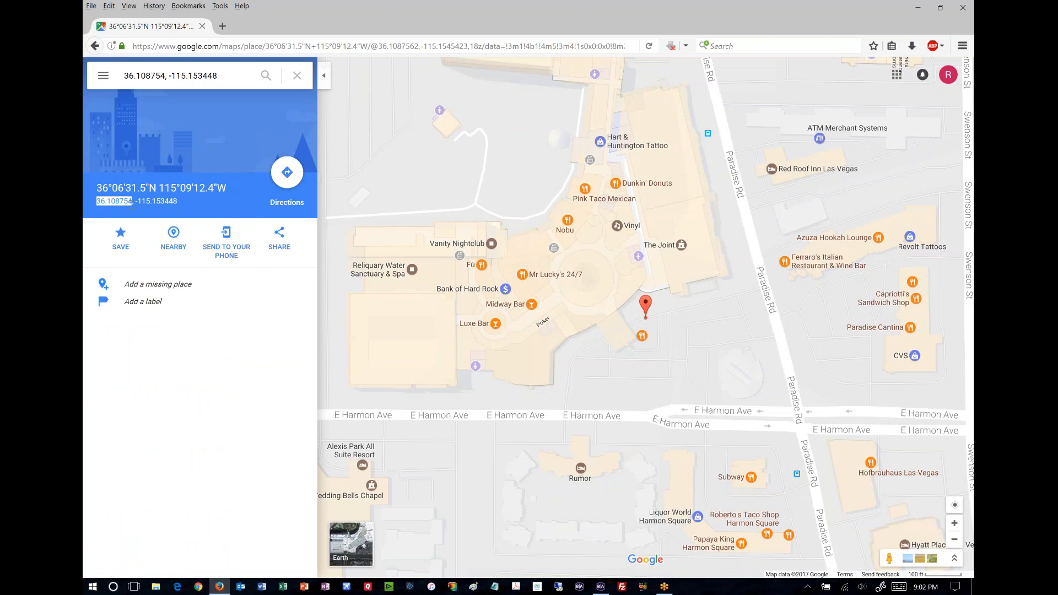
pyautogui.click(601, 587)
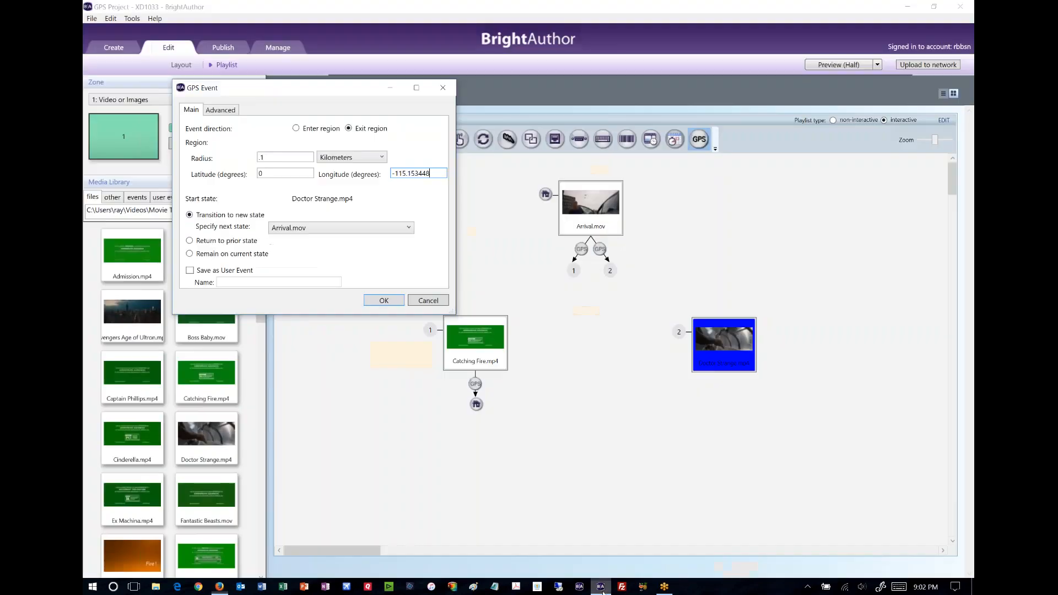
pyautogui.doubleClick(267, 174)
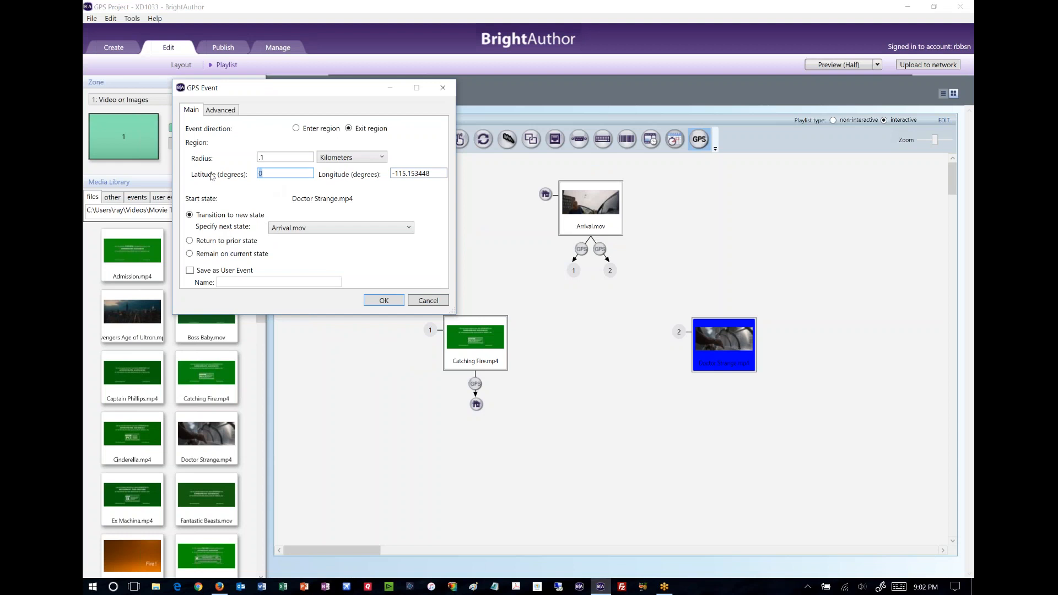
pyautogui.hotkey('ctrl', 'v')
pyautogui.click(394, 302)
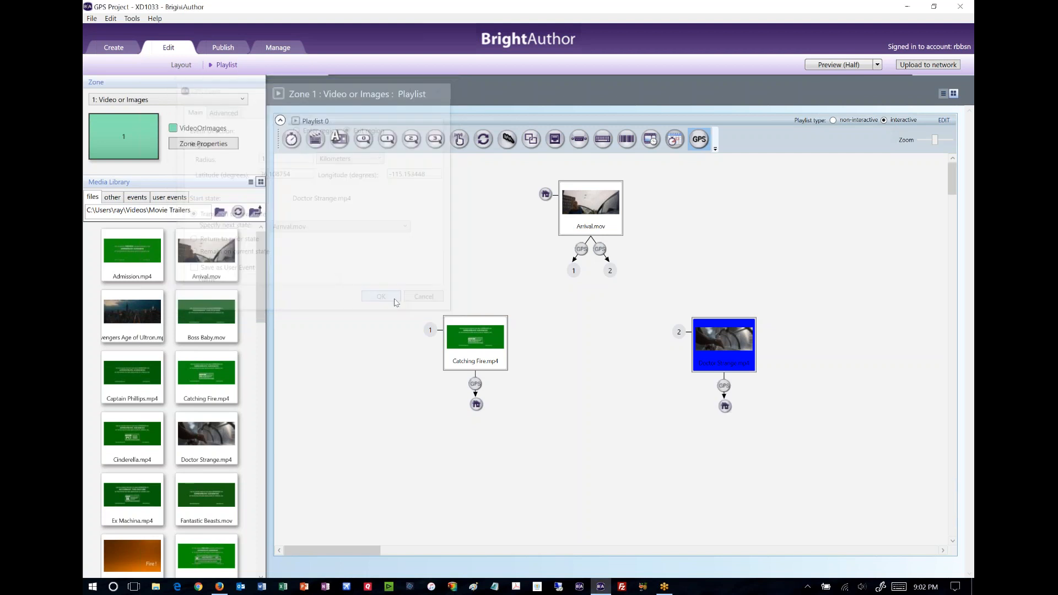
# Step: Move Arrival.mov slightly upward so it sits centered above the other two videos, and save the GPS project
pyautogui.moveTo(593, 198); pyautogui.dragTo(603, 197)
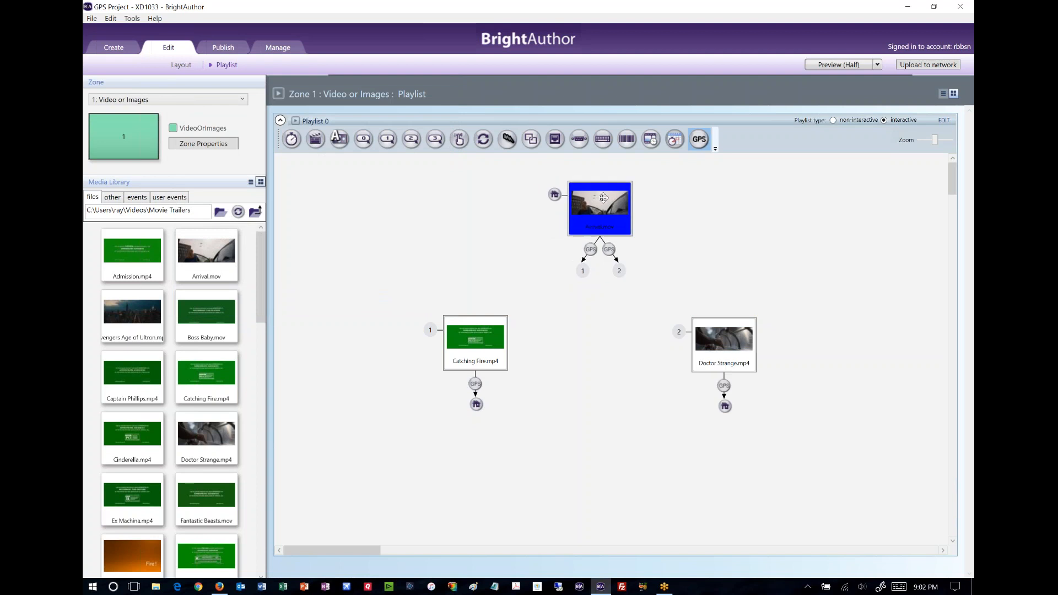
pyautogui.click(597, 382)
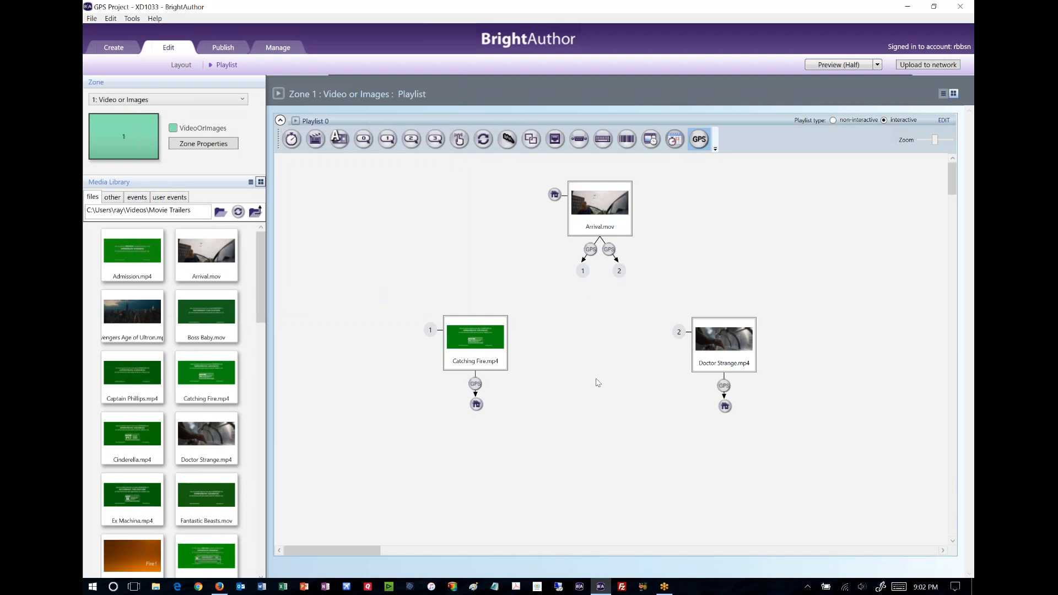
pyautogui.moveTo(612, 195); pyautogui.dragTo(606, 188)
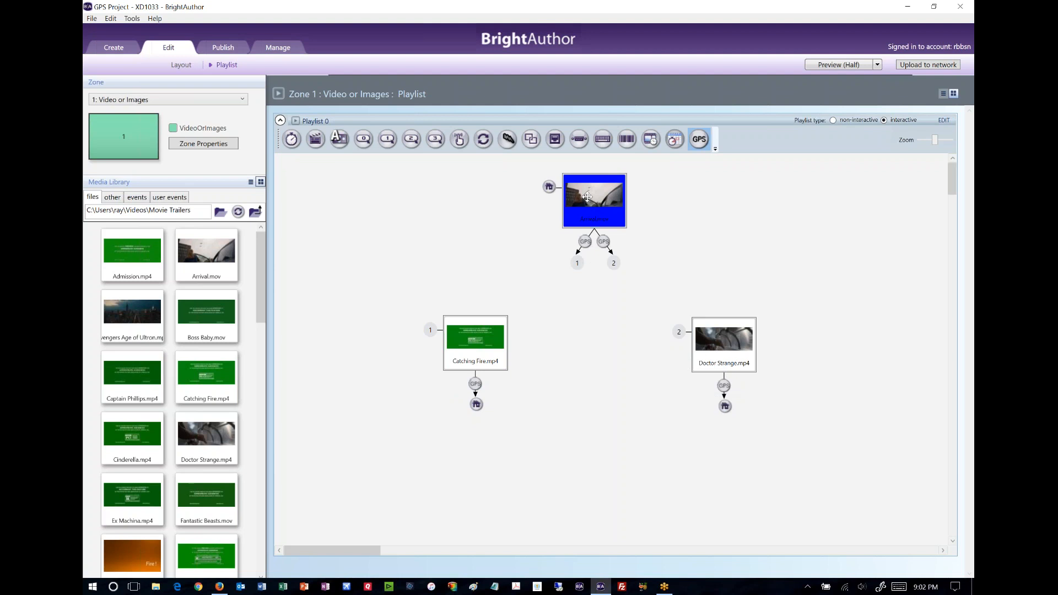
pyautogui.click(606, 367)
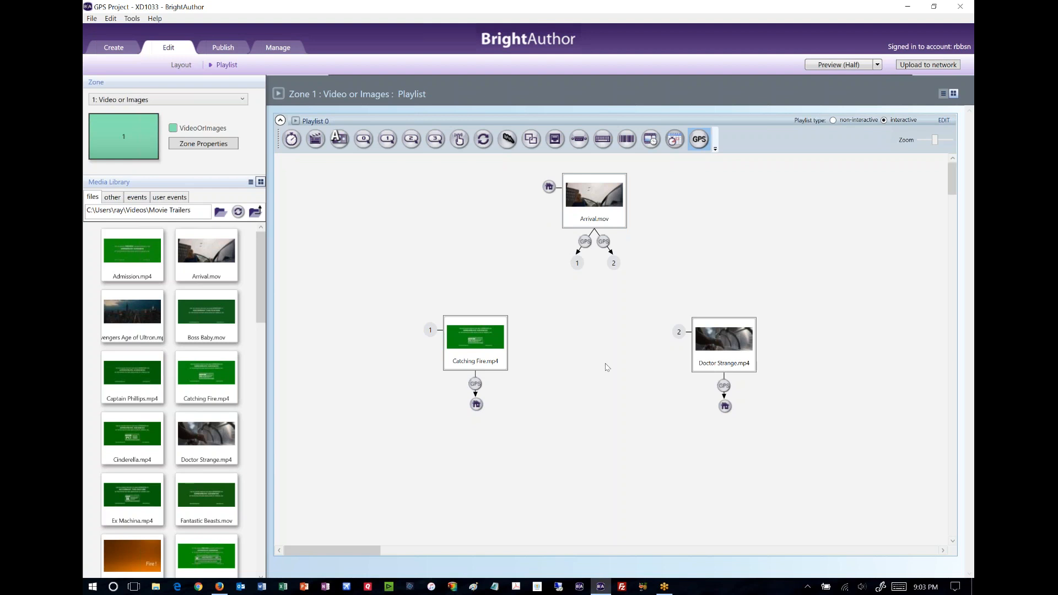
pyautogui.click(93, 19)
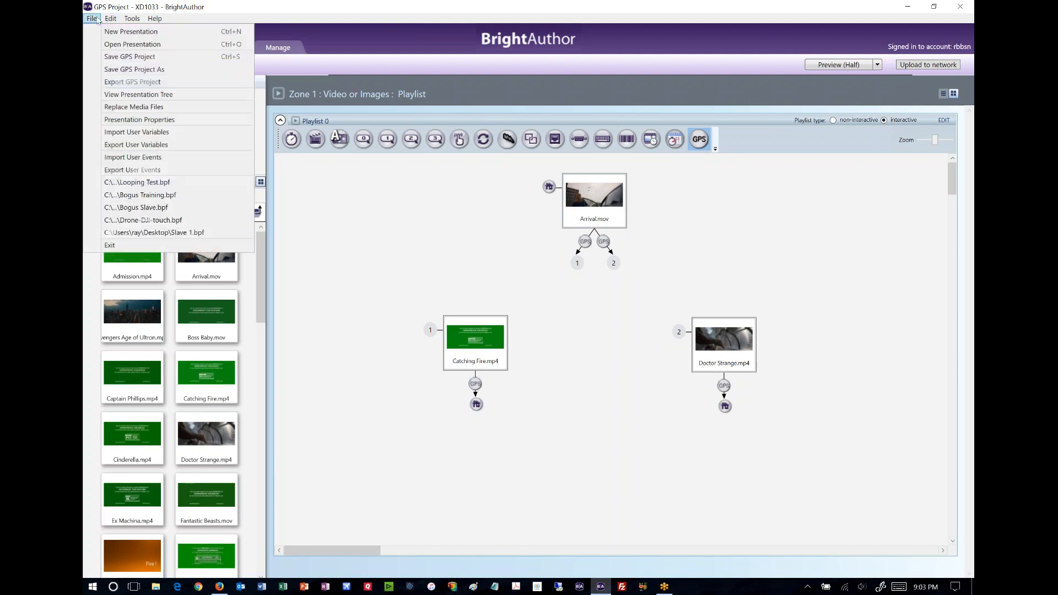
pyautogui.click(104, 58)
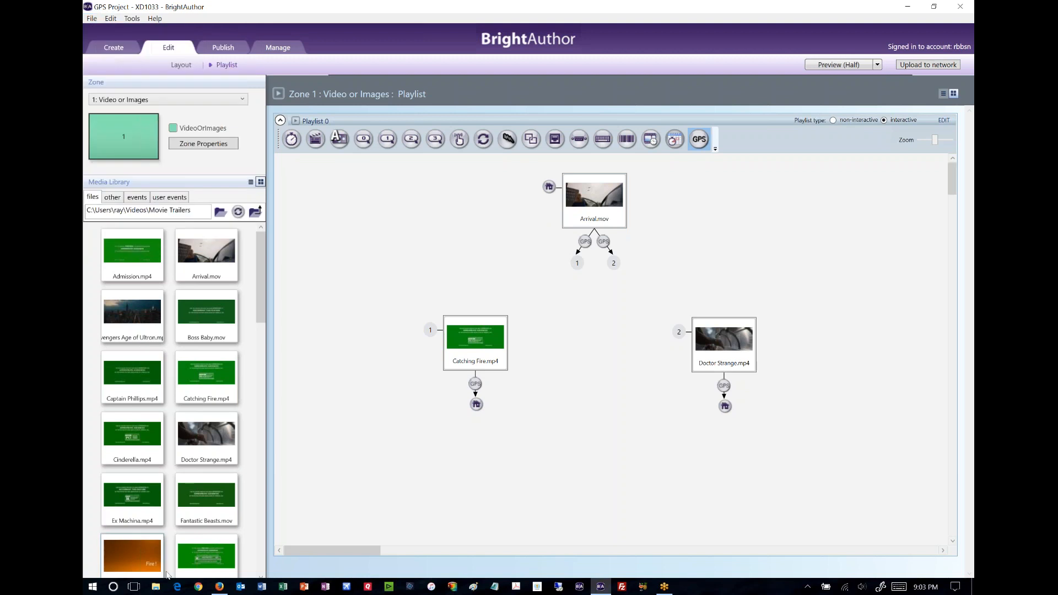
# Step: In Google Maps, clear the pinned location and examine the wider area between Paradise Rd and the Las Vegas Strip, then return to BrightAuthor
pyautogui.click(219, 587)
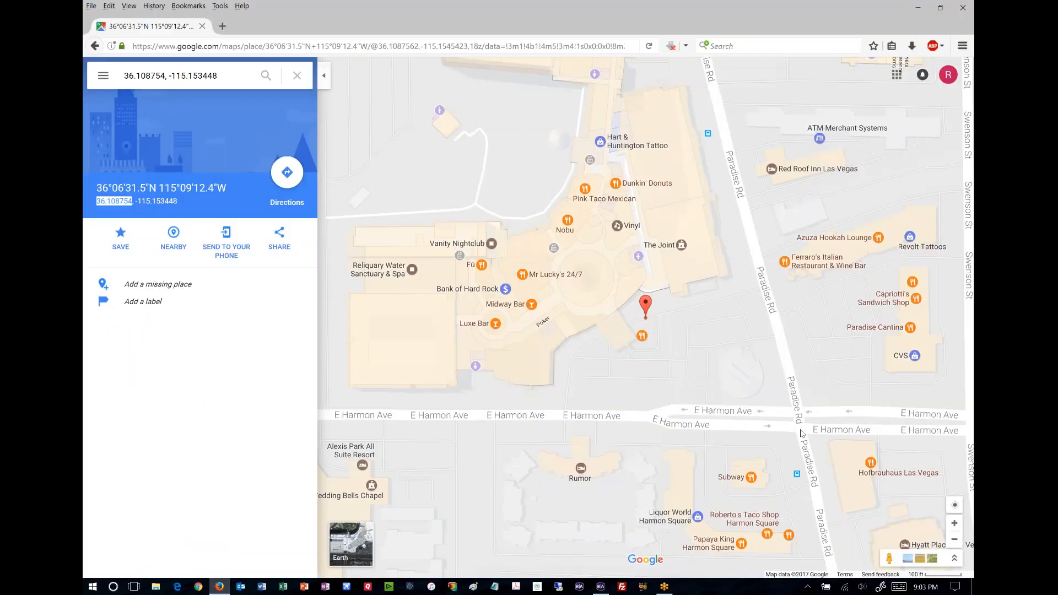
pyautogui.click(297, 76)
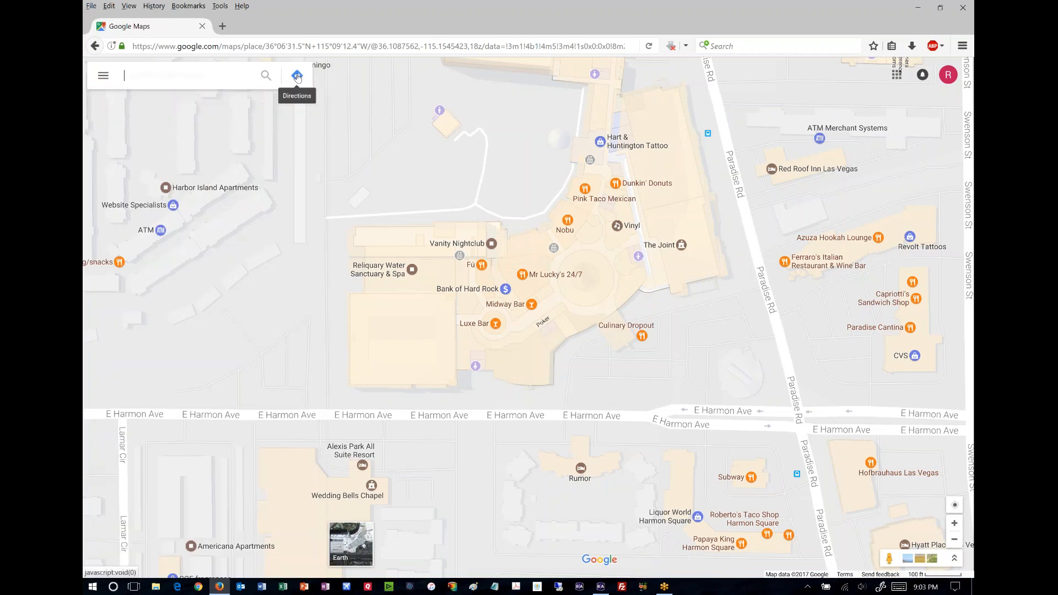
pyautogui.click(954, 539)
pyautogui.click(954, 540)
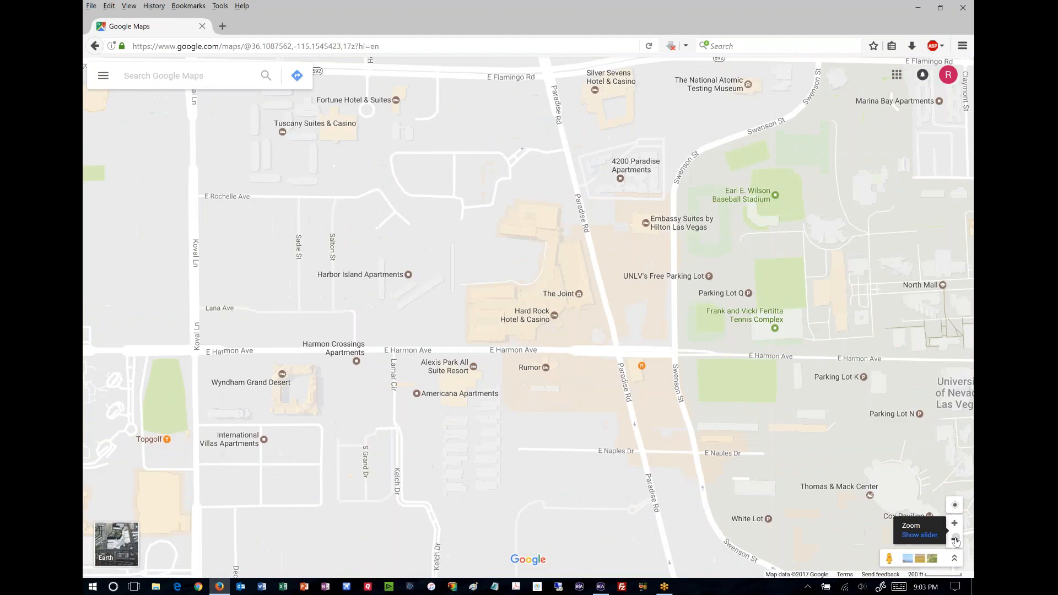
pyautogui.moveTo(399, 244); pyautogui.dragTo(638, 281)
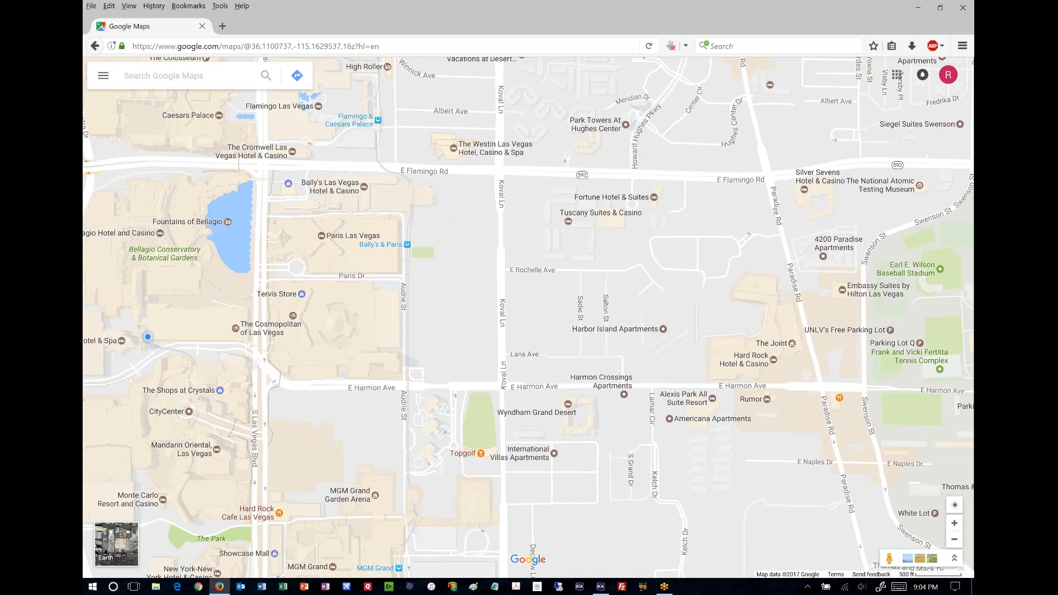
pyautogui.click(343, 164)
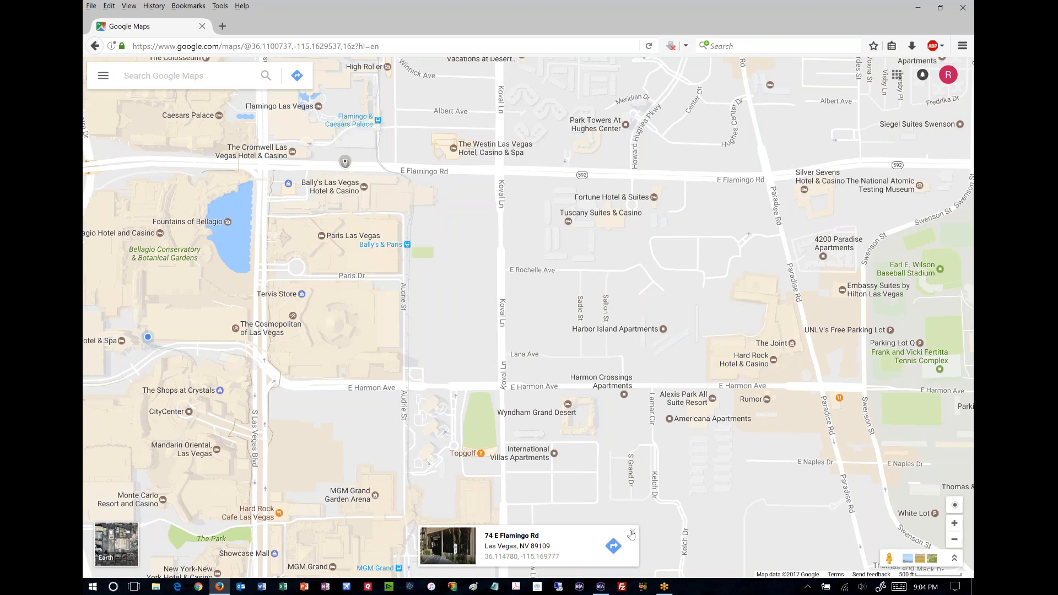
pyautogui.click(633, 531)
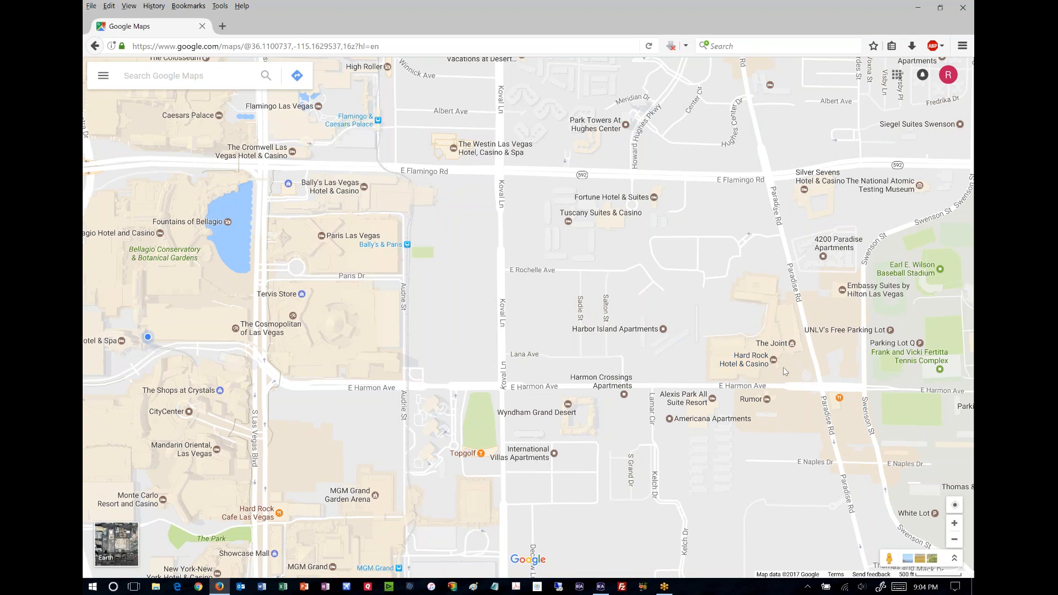
pyautogui.click(600, 587)
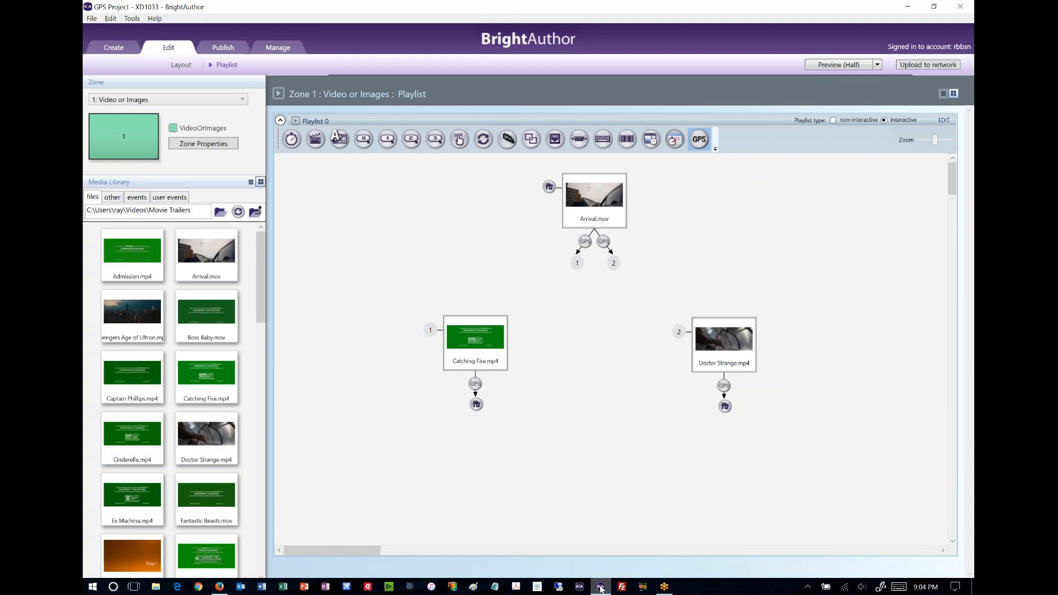
pyautogui.click(600, 588)
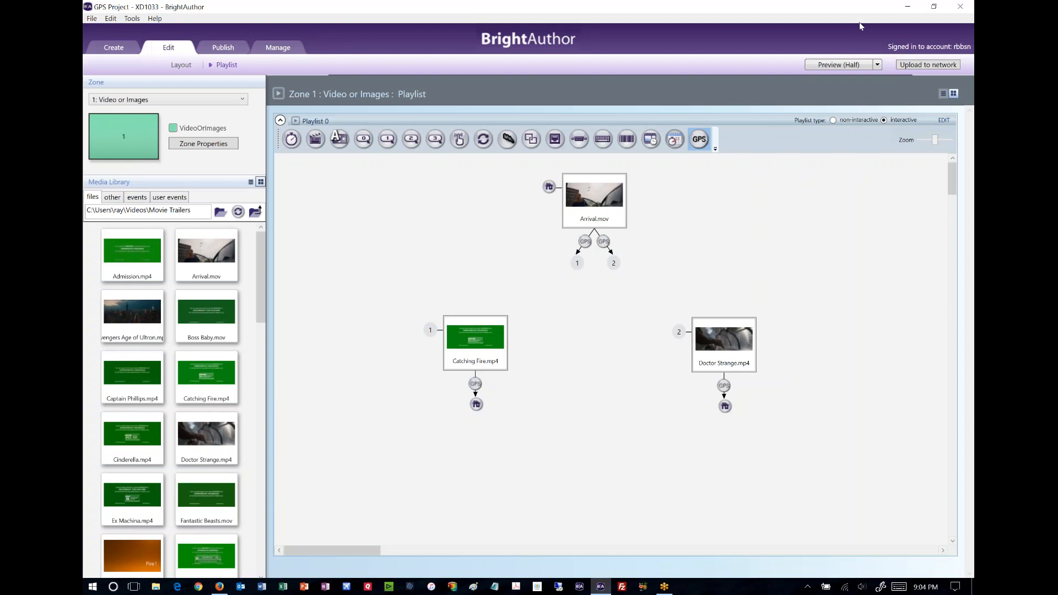